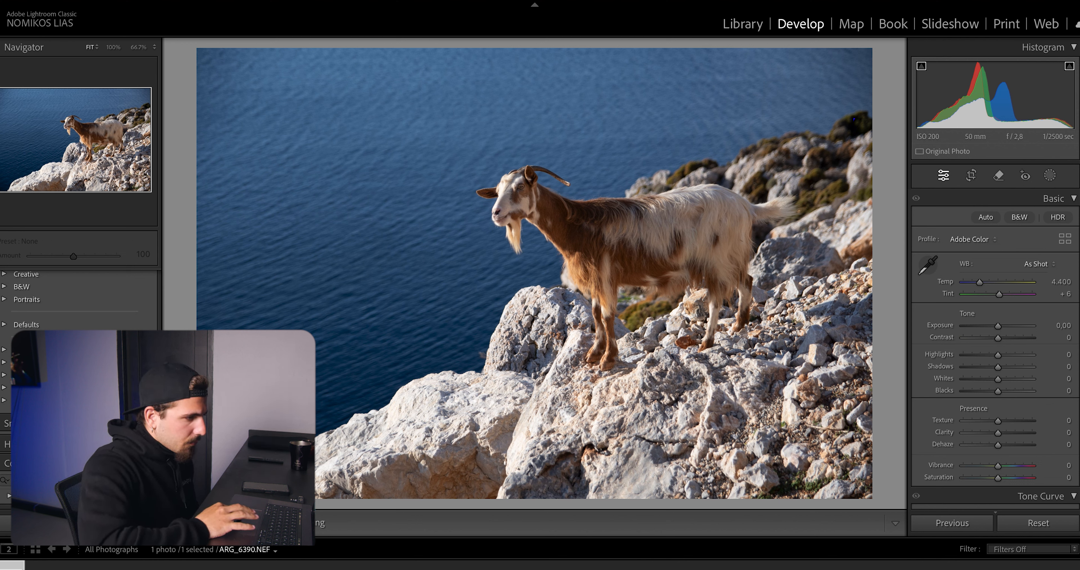
Start cropping the photo at a 4 x 5 / 8 x 10 aspect ratio and switch the frame to landscape orientation
{"action": "left_click", "coordinate": [971, 176]}
{"action": "left_click", "coordinate": [1039, 221]}
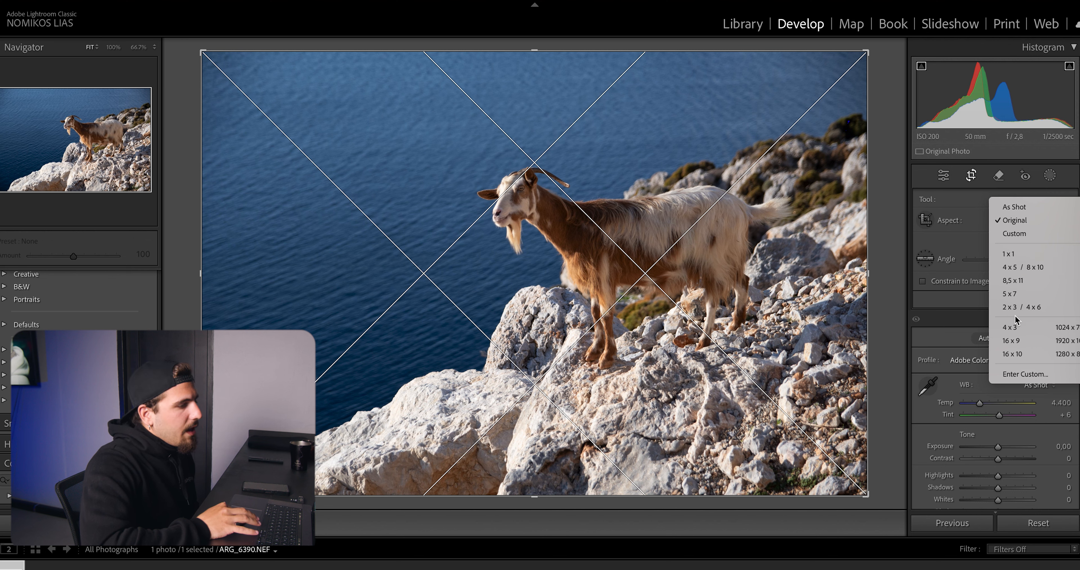
{"action": "left_click", "coordinate": [1026, 270]}
{"action": "left_click_drag", "start_coordinate": [530, 281], "coordinate": [524, 281]}
{"action": "key", "text": "x"}
{"action": "key", "text": "x"}
{"action": "key", "text": "x"}
{"action": "key", "text": "x"}
{"action": "key", "text": "x"}
{"action": "key", "text": "x"}
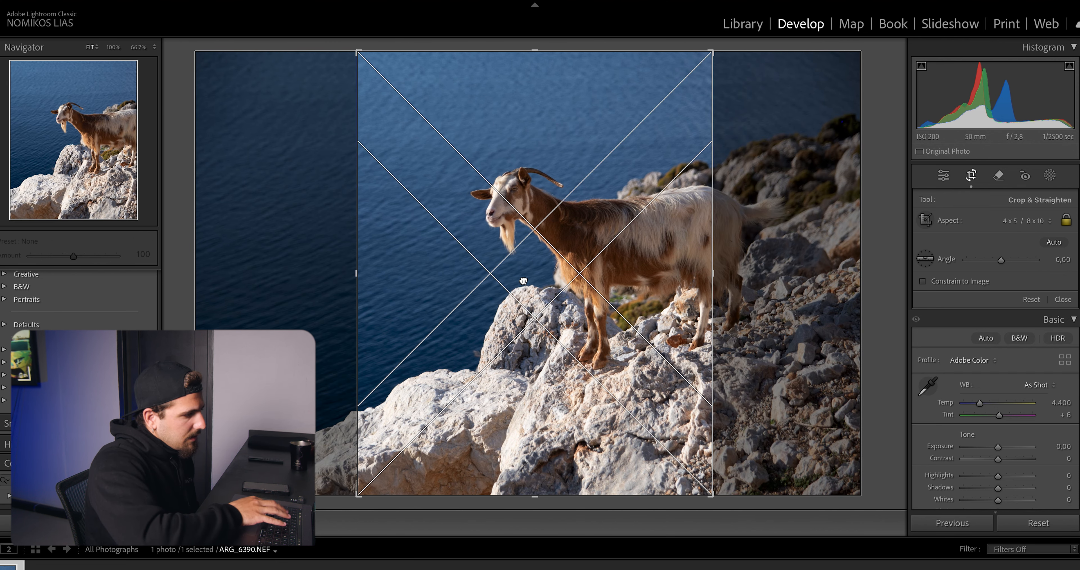
{"action": "key", "text": "x"}
{"action": "key", "text": "x"}
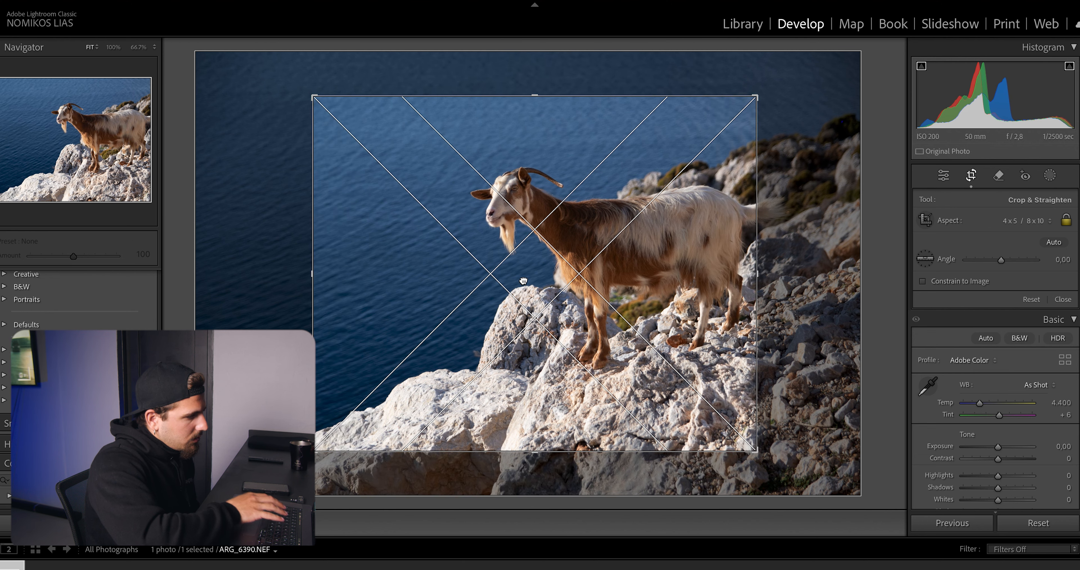
Reframe the landscape crop so the whole goat and its tail fit inside, and apply it
{"action": "key", "text": "x"}
{"action": "key", "text": "x"}
{"action": "left_click_drag", "start_coordinate": [541, 278], "coordinate": [476, 296]}
{"action": "key", "text": "Return"}
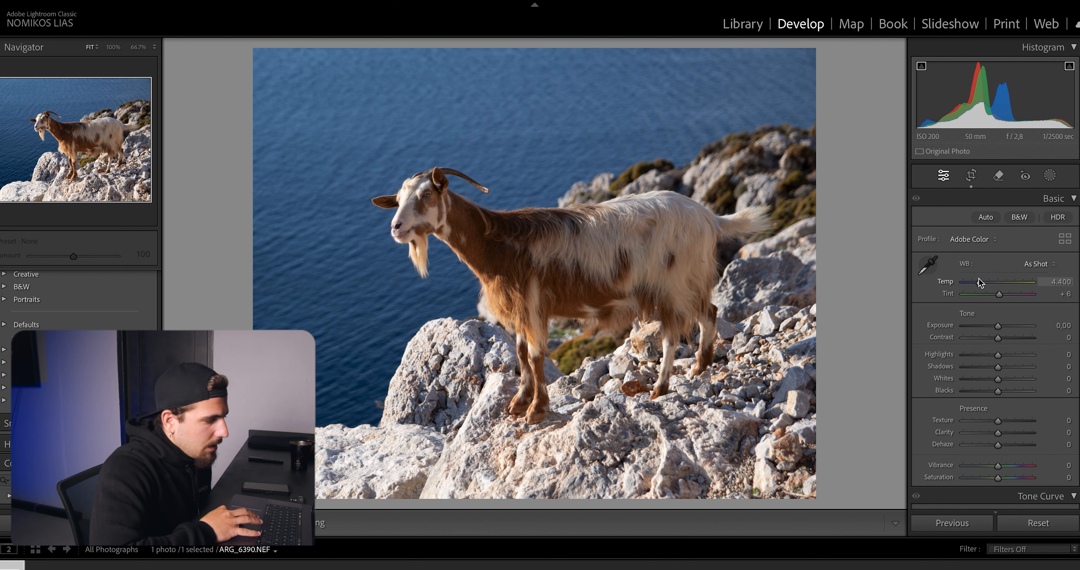
Set Temp to 4.853, Exposure to +0,20, Contrast to +11, Highlights to −42, Shadows to +54, Whites to −54 and Blacks to −7
{"action": "left_click_drag", "start_coordinate": [980, 281], "coordinate": [982, 285]}
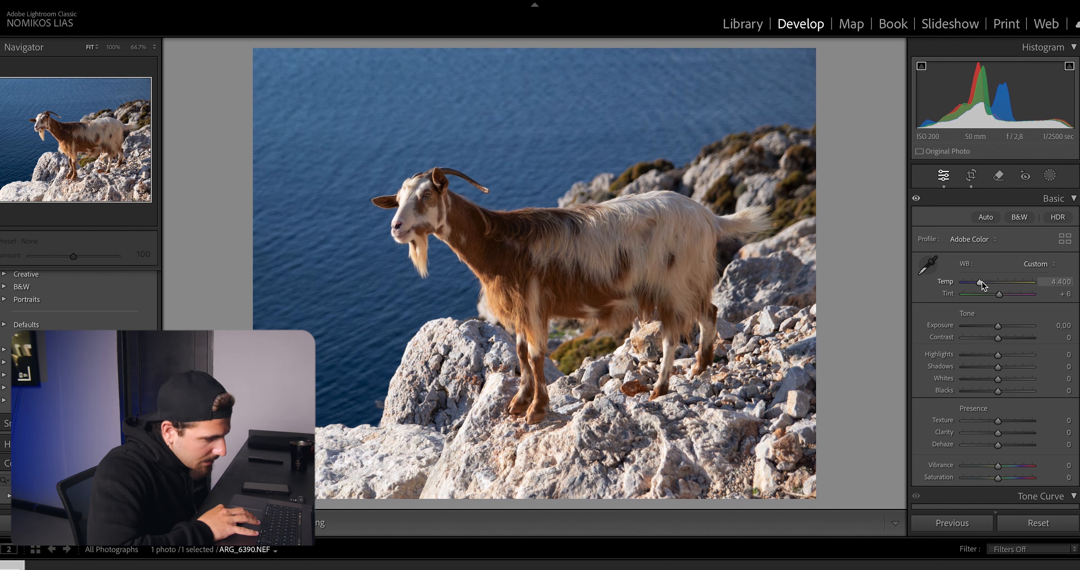
{"action": "left_click_drag", "start_coordinate": [982, 281], "coordinate": [985, 282]}
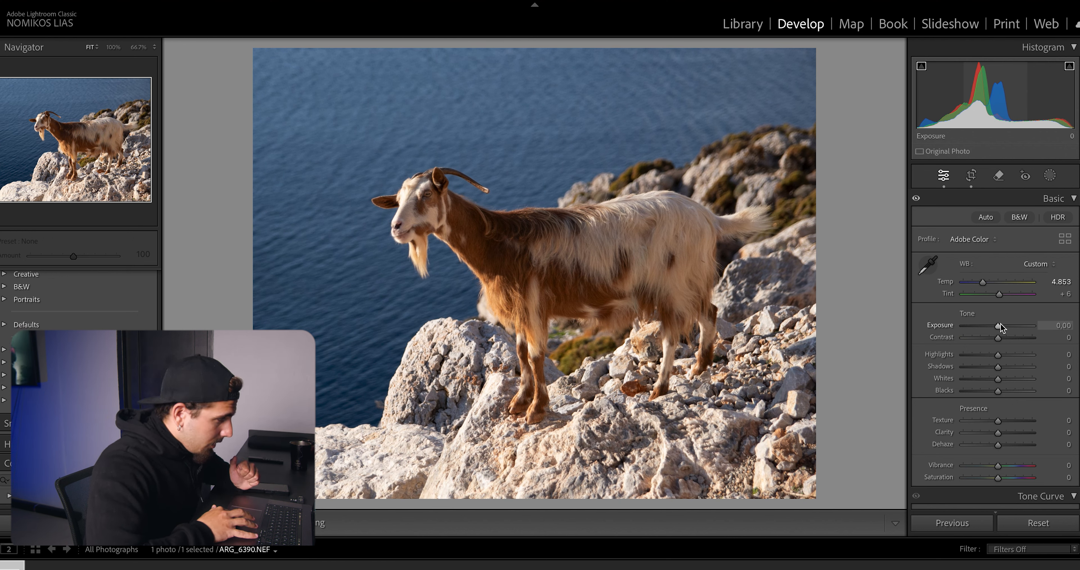
{"action": "left_click_drag", "start_coordinate": [998, 327], "coordinate": [1005, 341]}
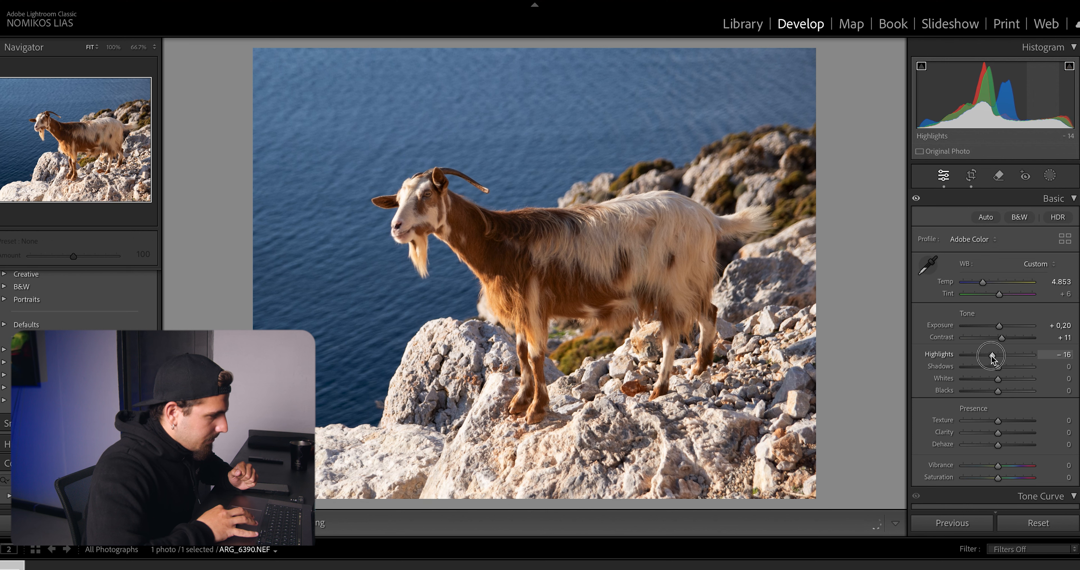
{"action": "left_click_drag", "start_coordinate": [988, 357], "coordinate": [994, 392]}
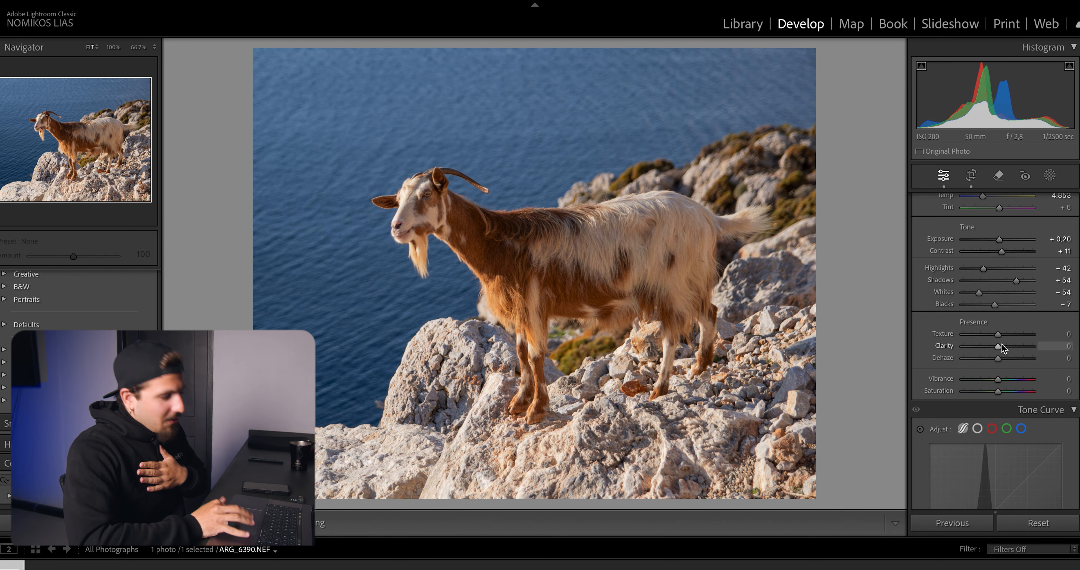
{"action": "left_click_drag", "start_coordinate": [1002, 346], "coordinate": [1034, 346]}
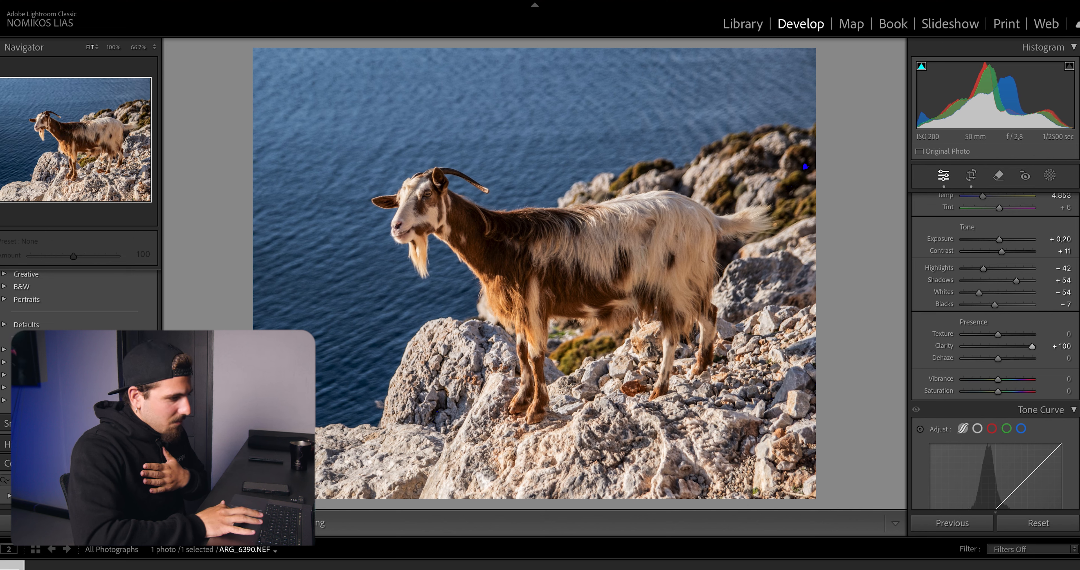
{"action": "left_click", "coordinate": [1034, 334]}
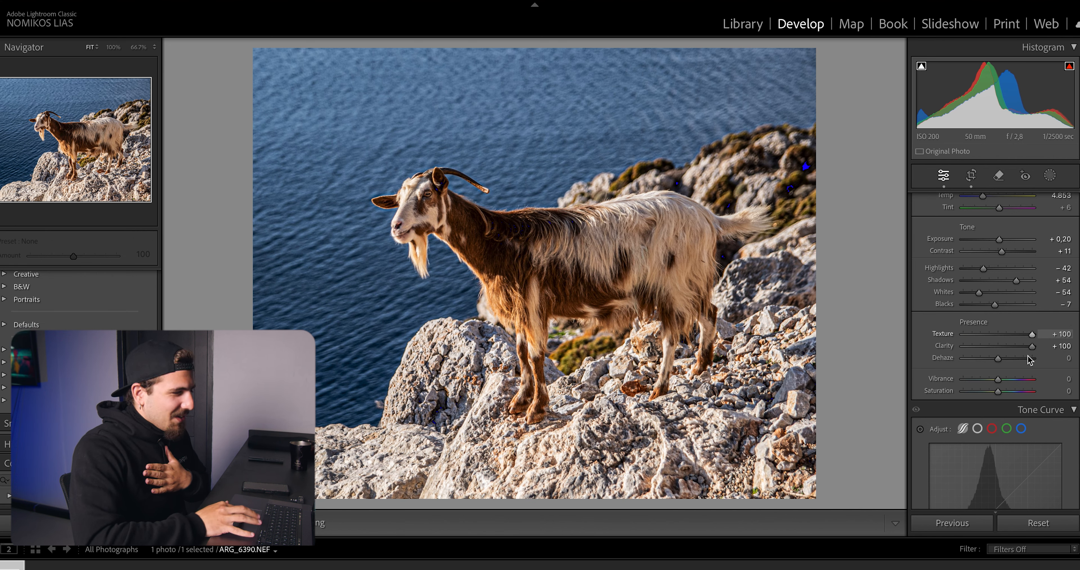
{"action": "double_click", "coordinate": [1033, 334]}
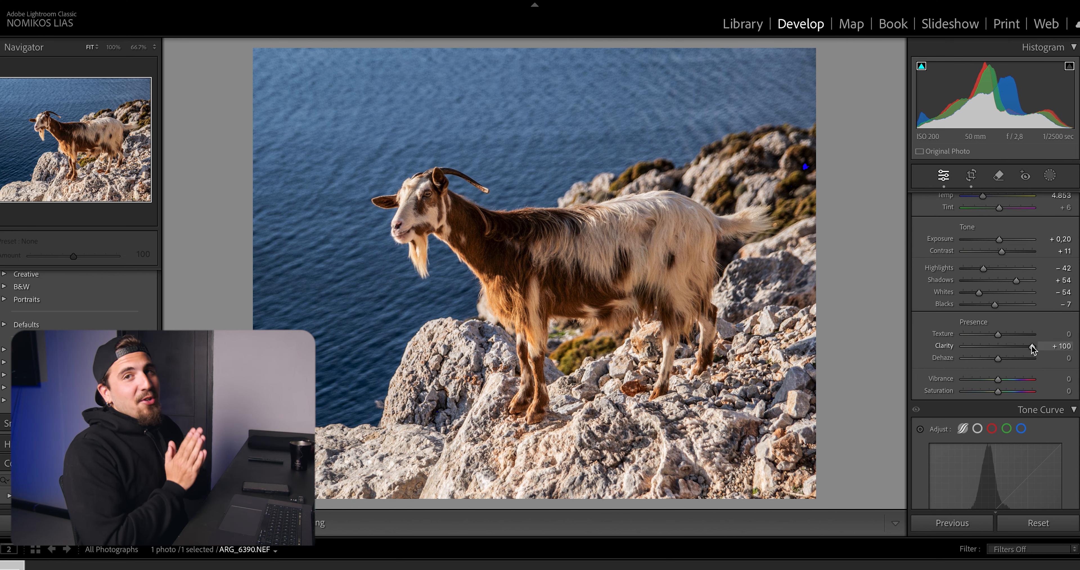
{"action": "double_click", "coordinate": [1032, 345]}
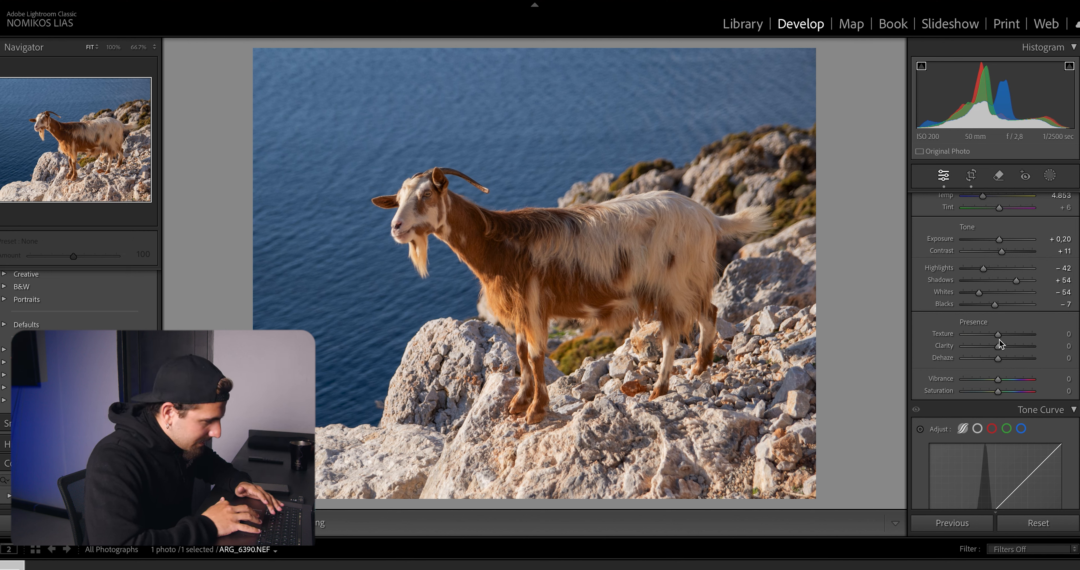
Set Texture to +6 and Clarity to −7
{"action": "left_click_drag", "start_coordinate": [999, 338], "coordinate": [1000, 338]}
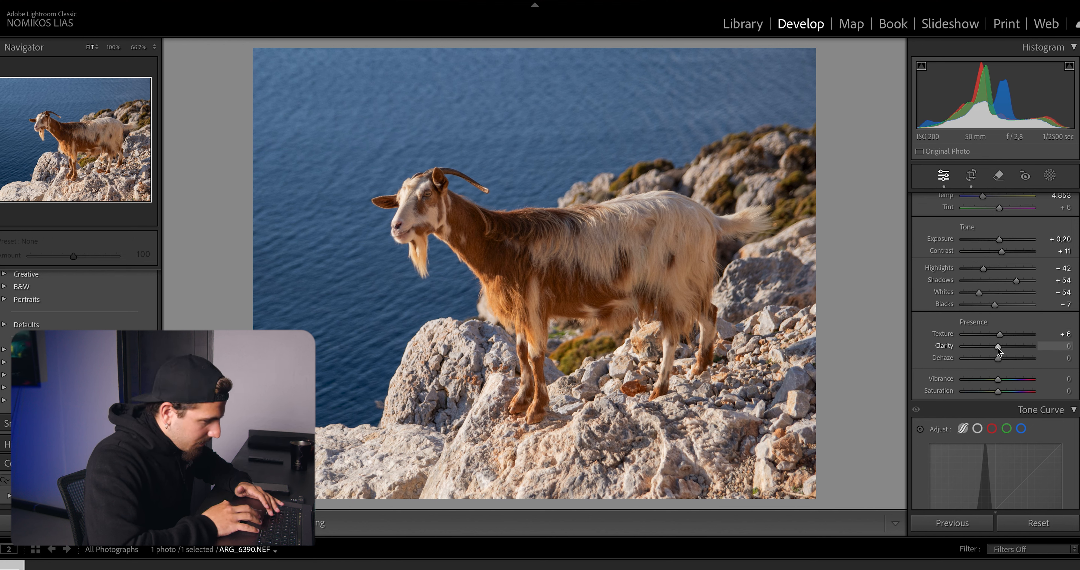
{"action": "left_click_drag", "start_coordinate": [998, 347], "coordinate": [998, 349]}
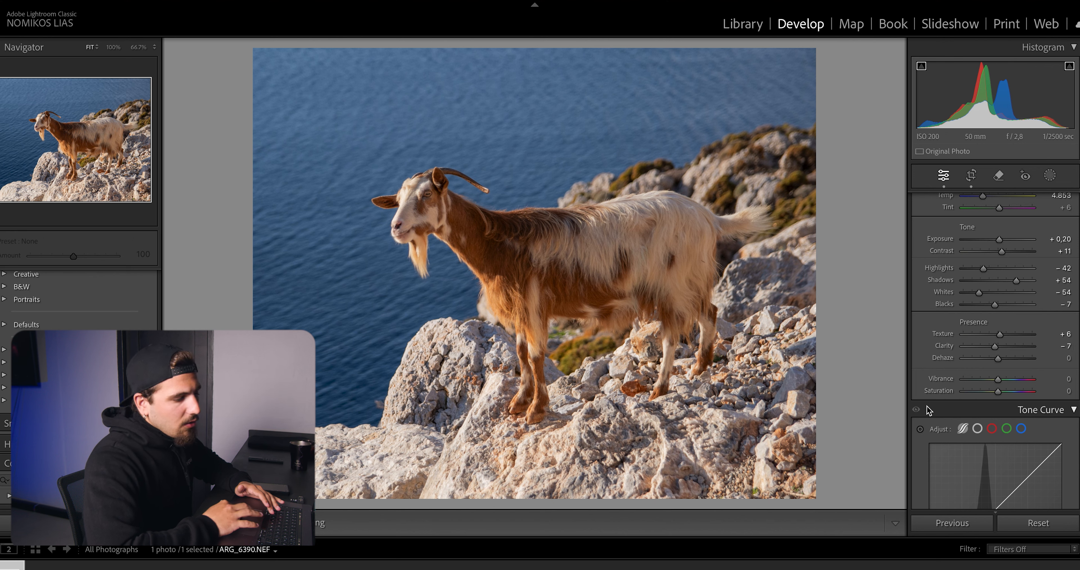
Shape the parametric tone curve with Shadows −19, Darks +20, Lights −26 and Highlights about −30
{"action": "scroll", "coordinate": [927, 410], "scroll_direction": "down", "scroll_amount": 3}
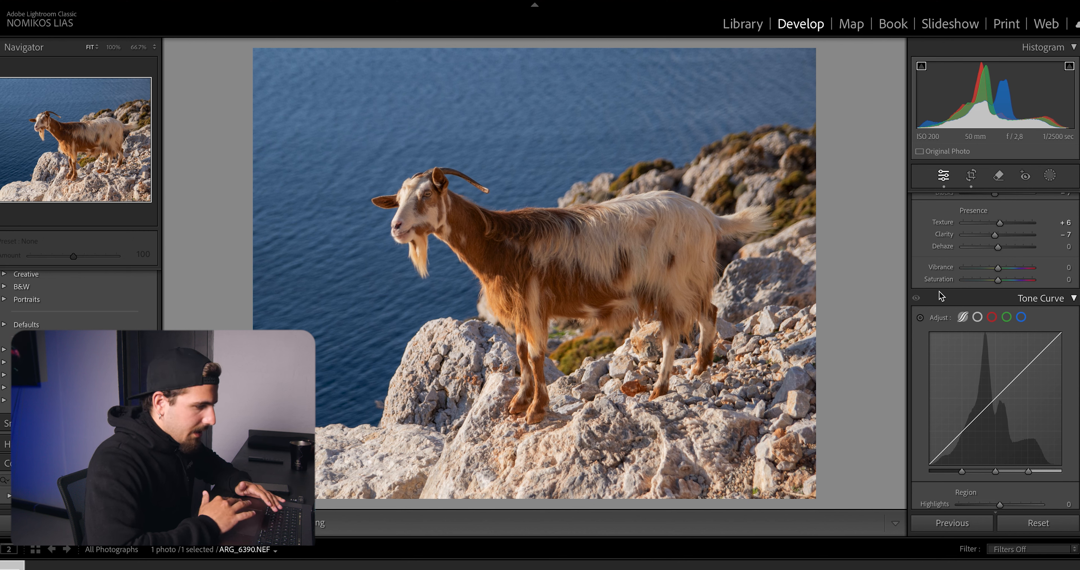
{"action": "scroll", "coordinate": [939, 296], "scroll_direction": "down", "scroll_amount": 3}
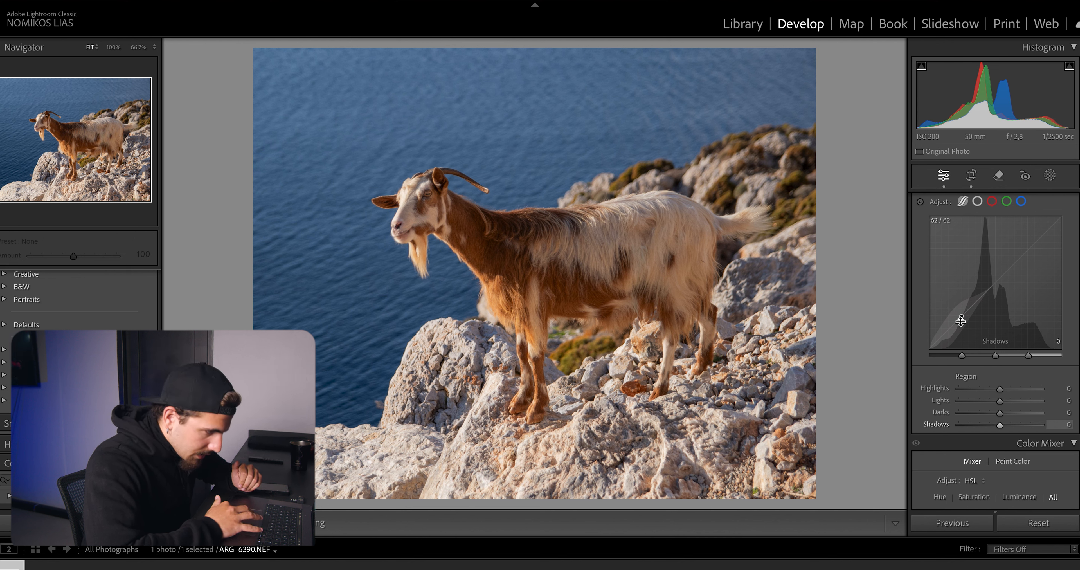
{"action": "left_click", "coordinate": [962, 317]}
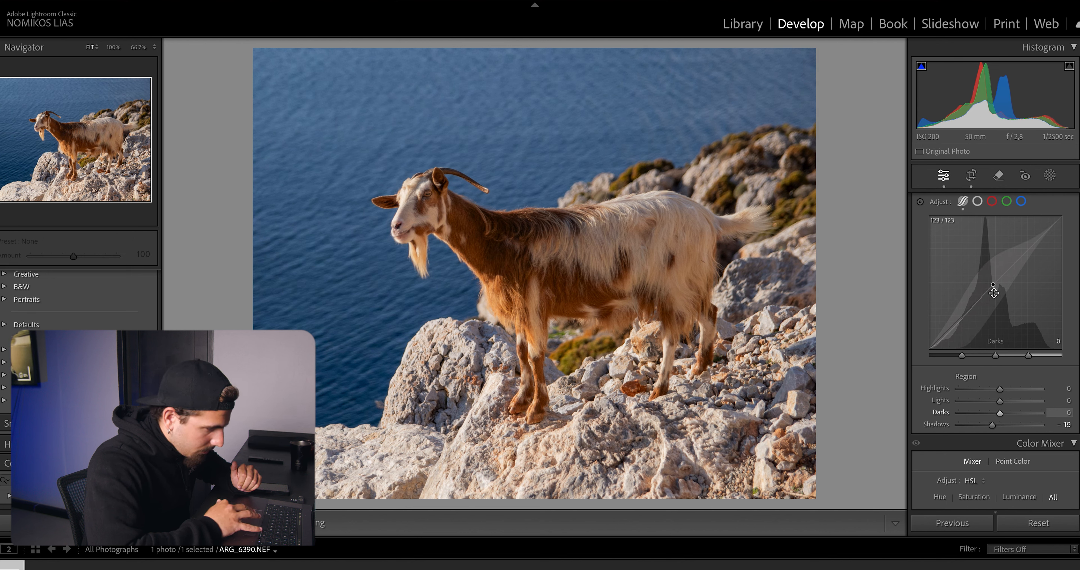
{"action": "left_click_drag", "start_coordinate": [994, 283], "coordinate": [994, 280]}
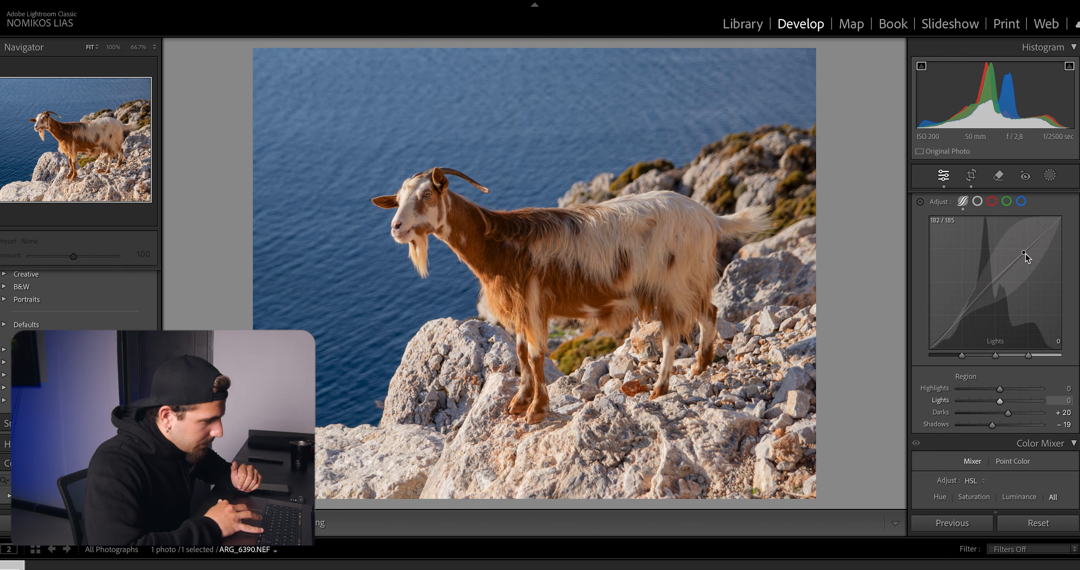
{"action": "left_click_drag", "start_coordinate": [1028, 247], "coordinate": [1052, 233]}
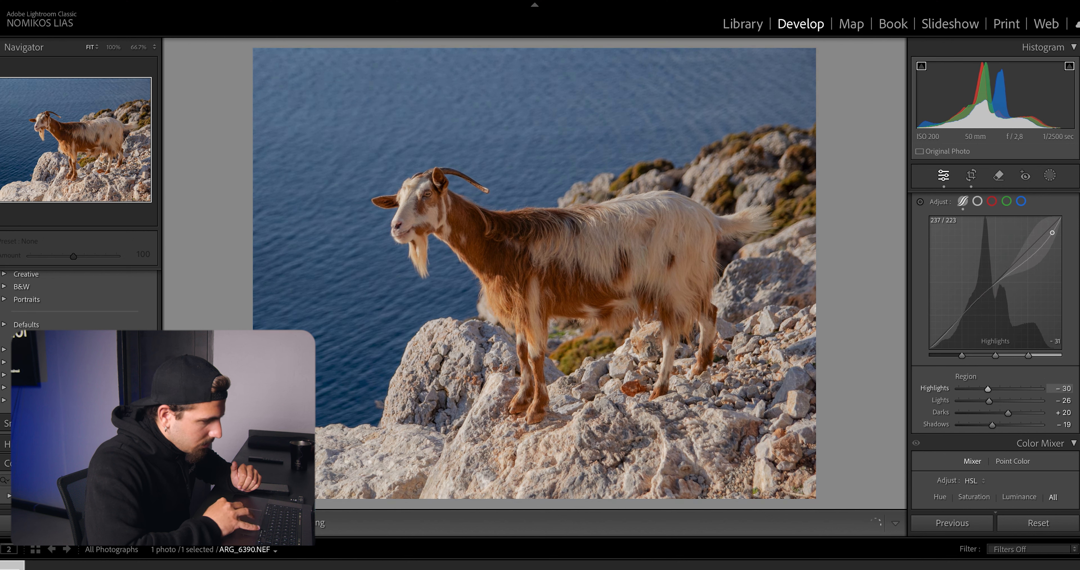
Shift the Color Mixer hues to Orange −3, Yellow −6, Green −81 and Blue −34
{"action": "scroll", "coordinate": [926, 443], "scroll_direction": "down", "scroll_amount": 10}
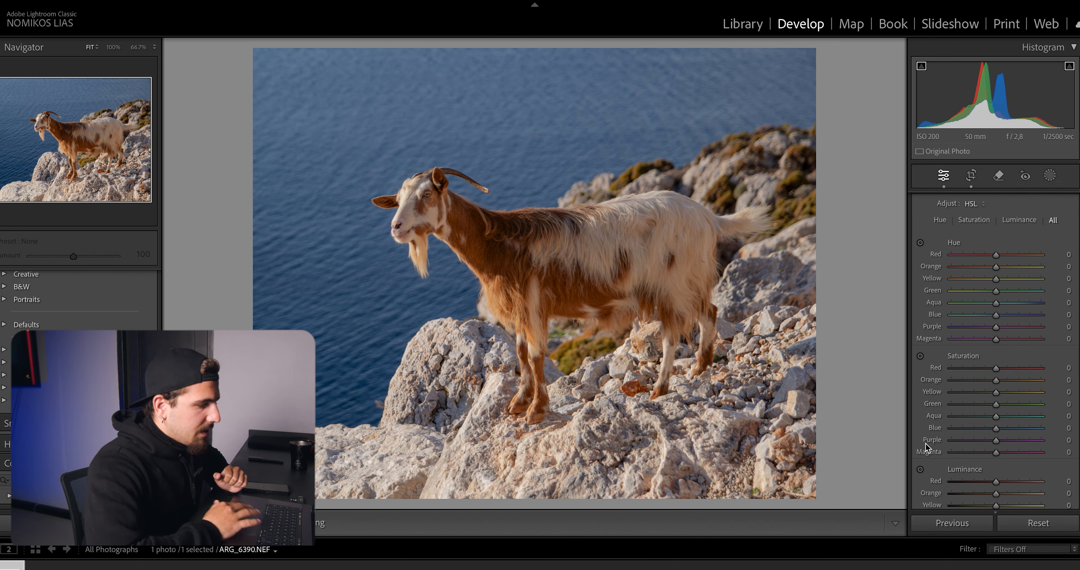
{"action": "scroll", "coordinate": [1020, 234], "scroll_direction": "down", "scroll_amount": 5}
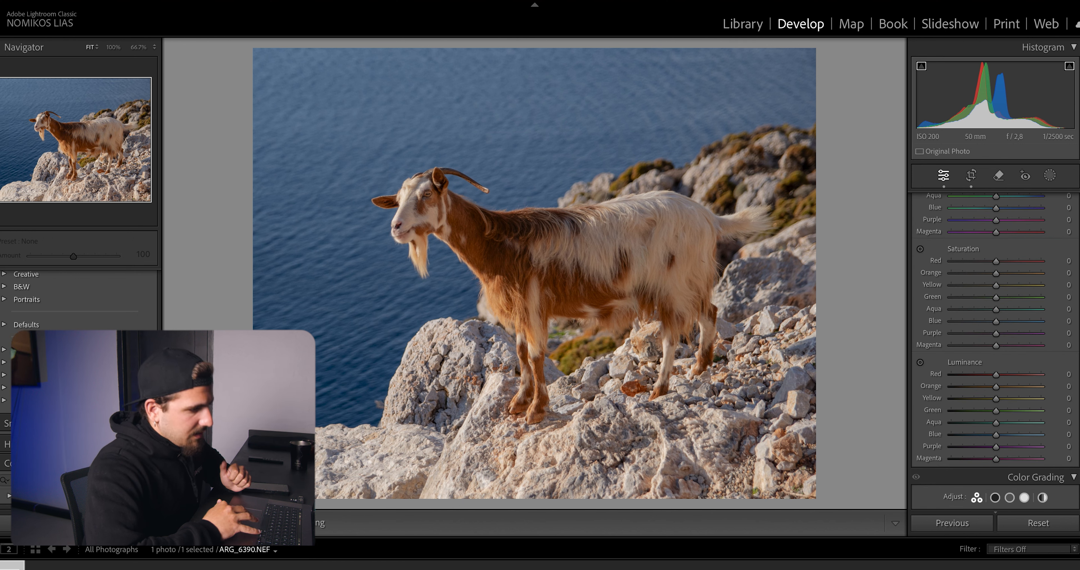
{"action": "scroll", "coordinate": [1078, 298], "scroll_direction": "up", "scroll_amount": 5}
{"action": "scroll", "coordinate": [1078, 298], "scroll_direction": "down", "scroll_amount": 3}
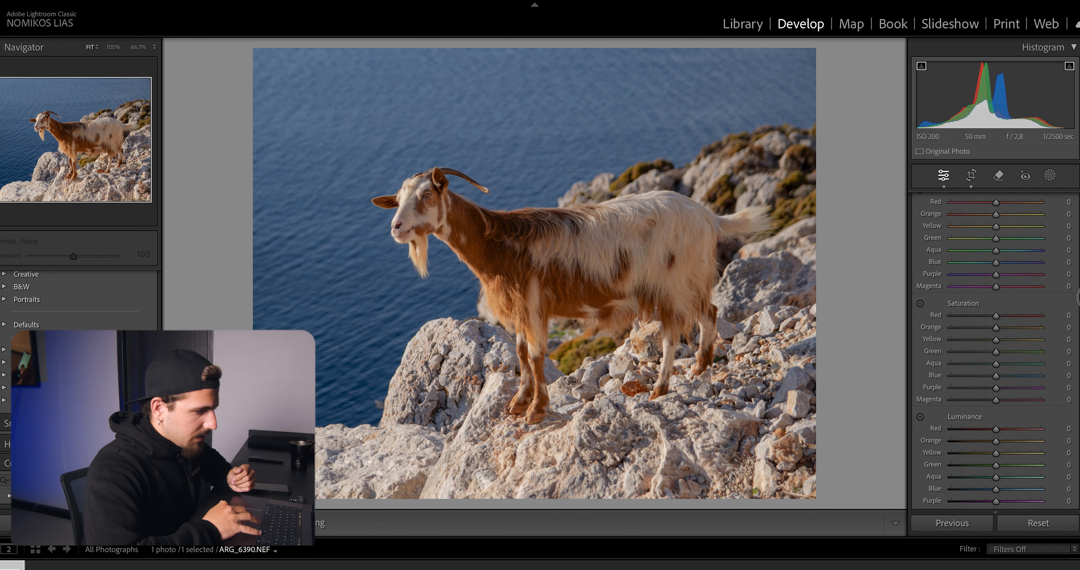
{"action": "scroll", "coordinate": [1078, 297], "scroll_direction": "down", "scroll_amount": 4}
{"action": "scroll", "coordinate": [1077, 294], "scroll_direction": "up", "scroll_amount": 6}
{"action": "scroll", "coordinate": [1079, 287], "scroll_direction": "up", "scroll_amount": 1}
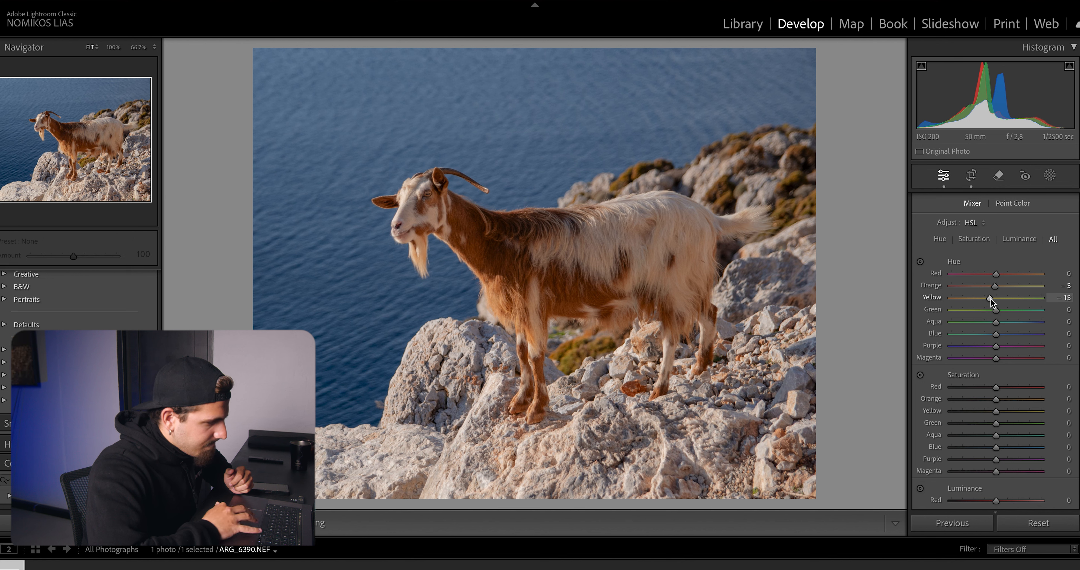
{"action": "left_click_drag", "start_coordinate": [990, 299], "coordinate": [963, 322]}
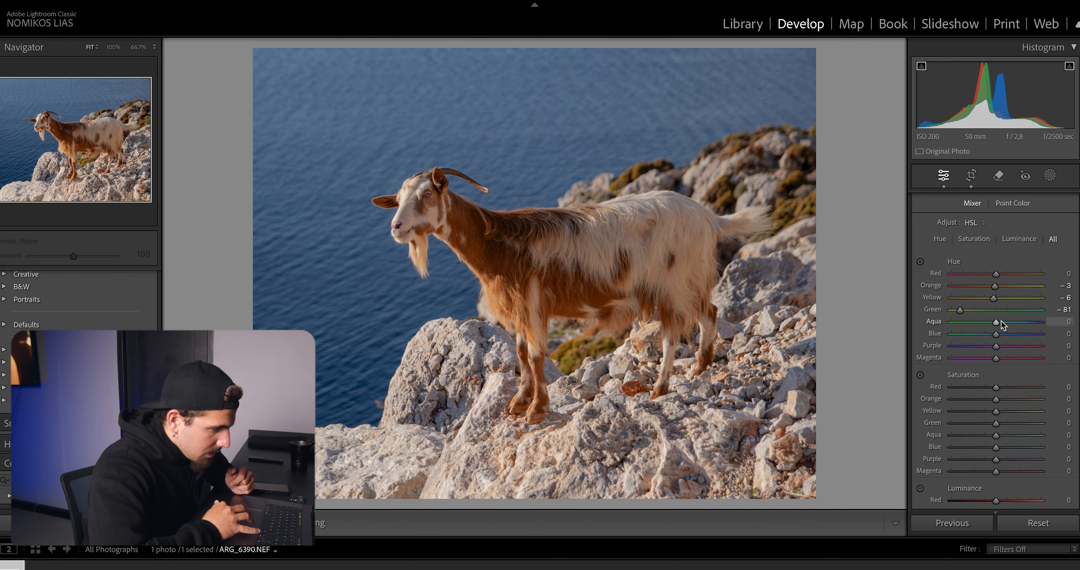
{"action": "mouse_move", "coordinate": [996, 333]}
{"action": "left_mouse_down"}
{"action": "mouse_move", "coordinate": [964, 332]}
{"action": "mouse_move", "coordinate": [1008, 333]}
{"action": "mouse_move", "coordinate": [983, 339]}
{"action": "left_mouse_up"}
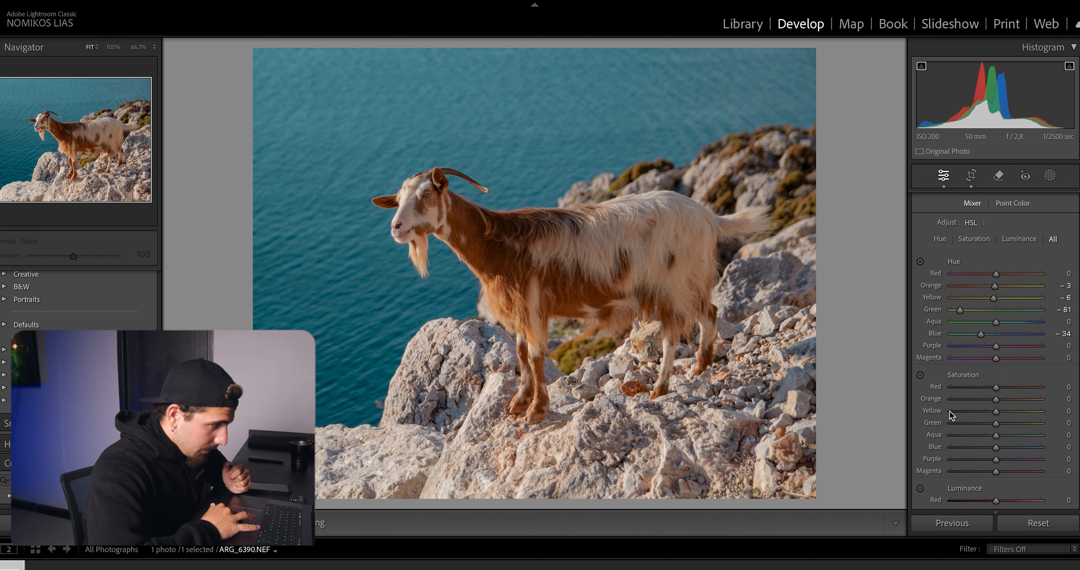
Set the Color Mixer saturation to Orange +4, Yellow +25, Green −45 and Blue +7
{"action": "scroll", "coordinate": [950, 368], "scroll_direction": "down", "scroll_amount": 2}
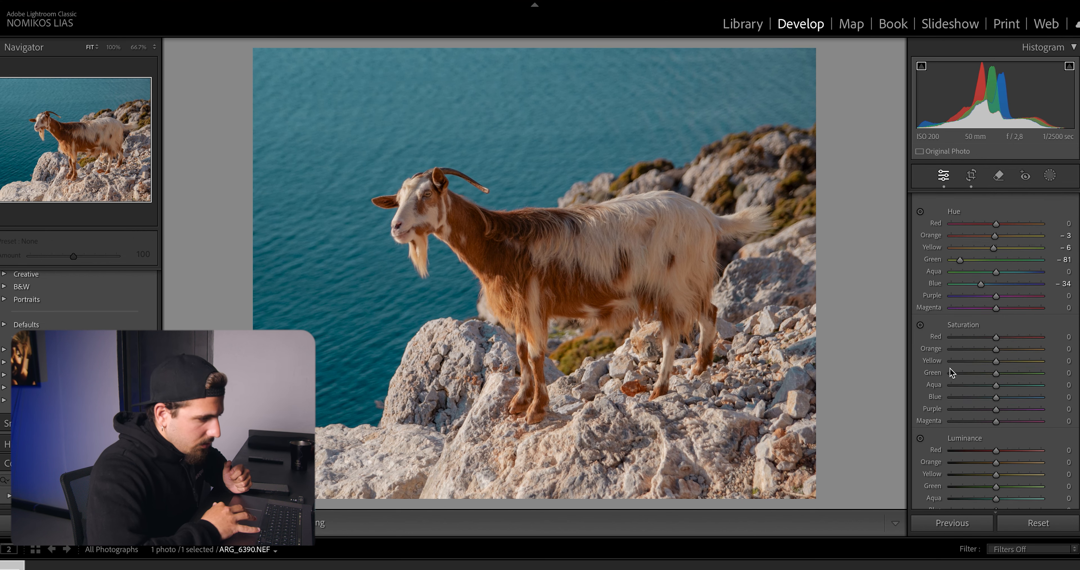
{"action": "left_click_drag", "start_coordinate": [996, 356], "coordinate": [998, 410]}
{"action": "double_click", "coordinate": [964, 393]}
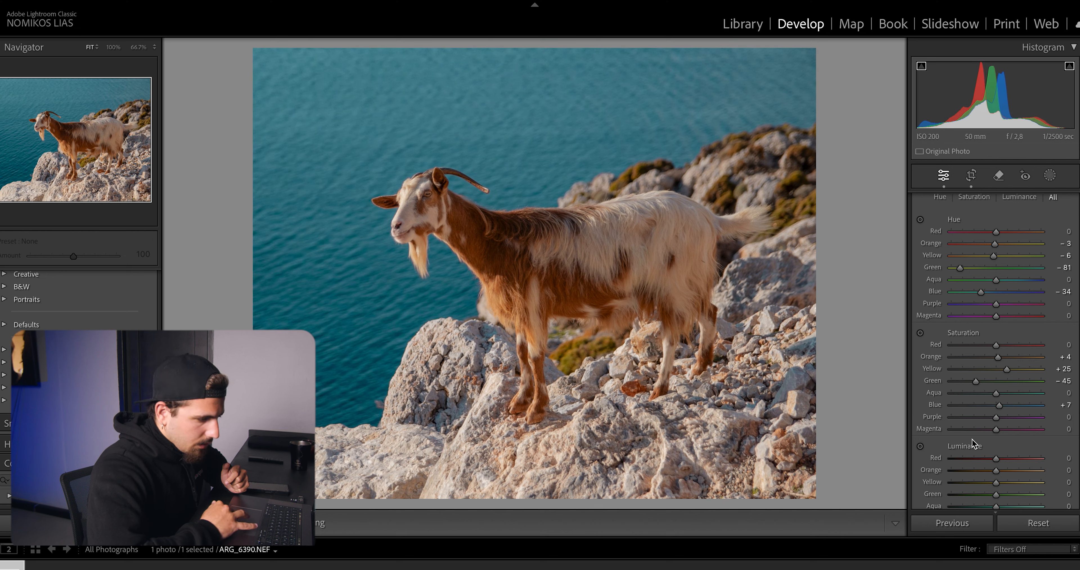
Set the Color Mixer luminance to Orange +10, Yellow −21 and Blue +12
{"action": "scroll", "coordinate": [972, 438], "scroll_direction": "down", "scroll_amount": 5}
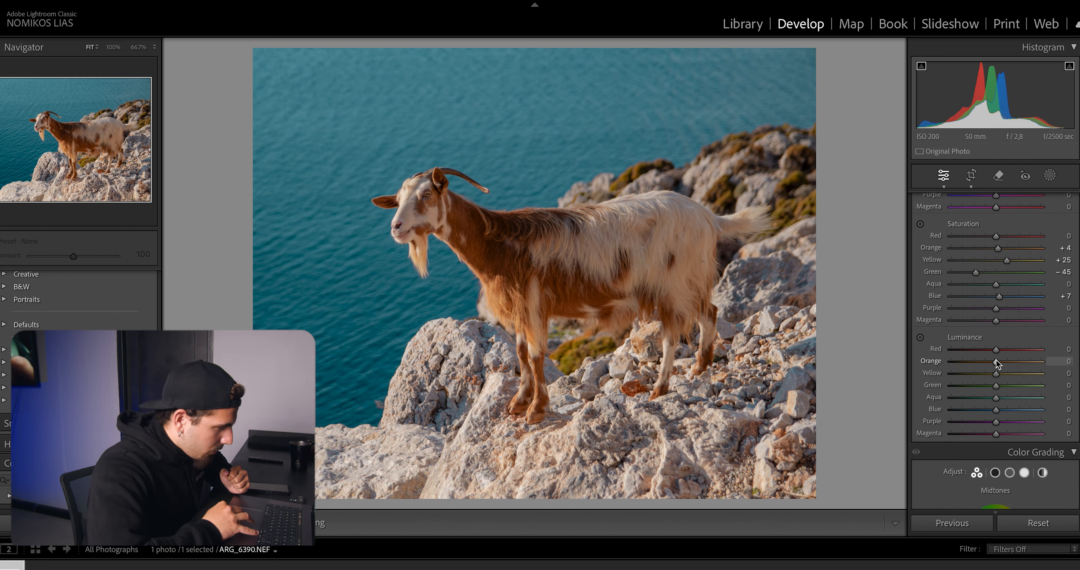
{"action": "left_click_drag", "start_coordinate": [997, 363], "coordinate": [1003, 413]}
{"action": "double_click", "coordinate": [1004, 397]}
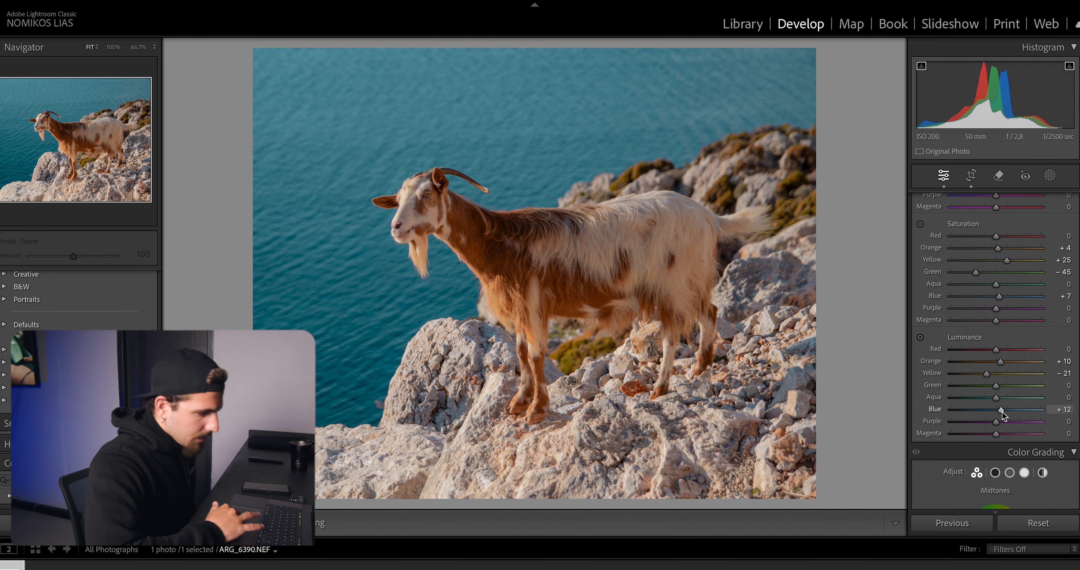
{"action": "scroll", "coordinate": [965, 381], "scroll_direction": "down", "scroll_amount": 5}
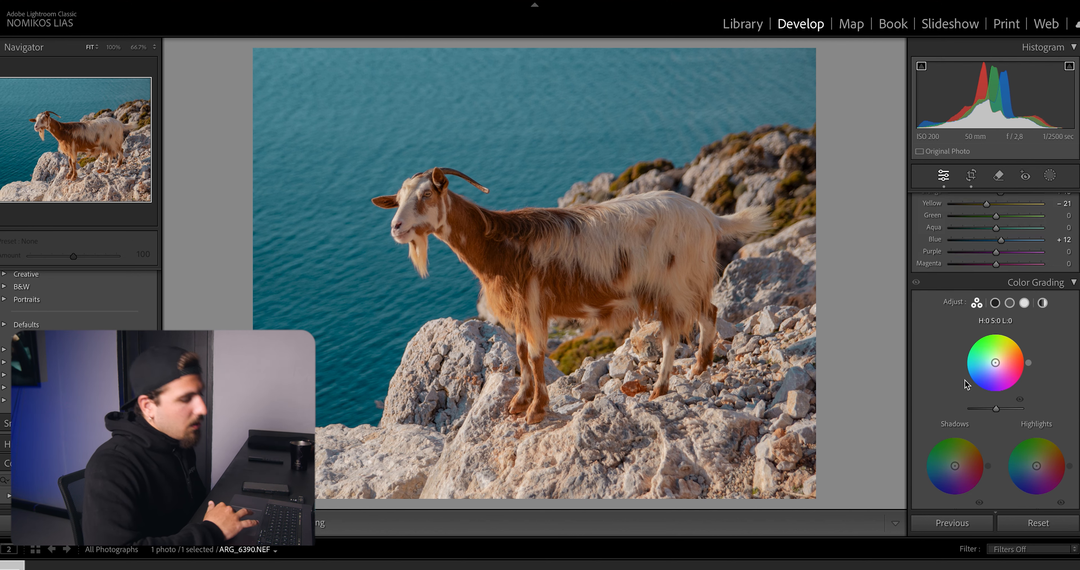
{"action": "scroll", "coordinate": [965, 380], "scroll_direction": "down", "scroll_amount": 1}
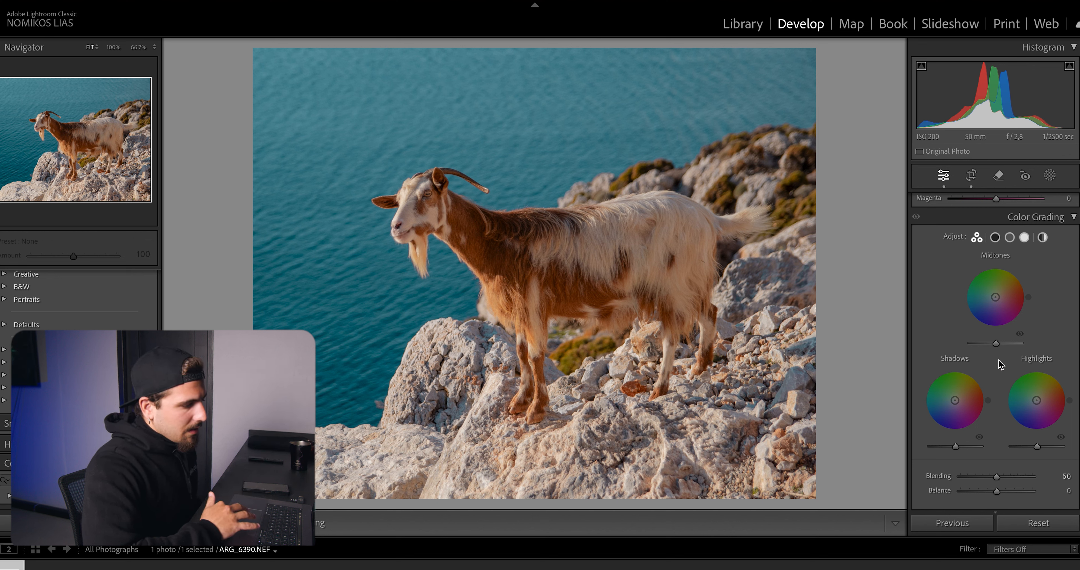
{"action": "mouse_move", "coordinate": [995, 297]}
{"action": "left_mouse_down"}
{"action": "mouse_move", "coordinate": [974, 305]}
{"action": "mouse_move", "coordinate": [997, 296]}
{"action": "left_mouse_up"}
{"action": "double_click", "coordinate": [996, 296]}
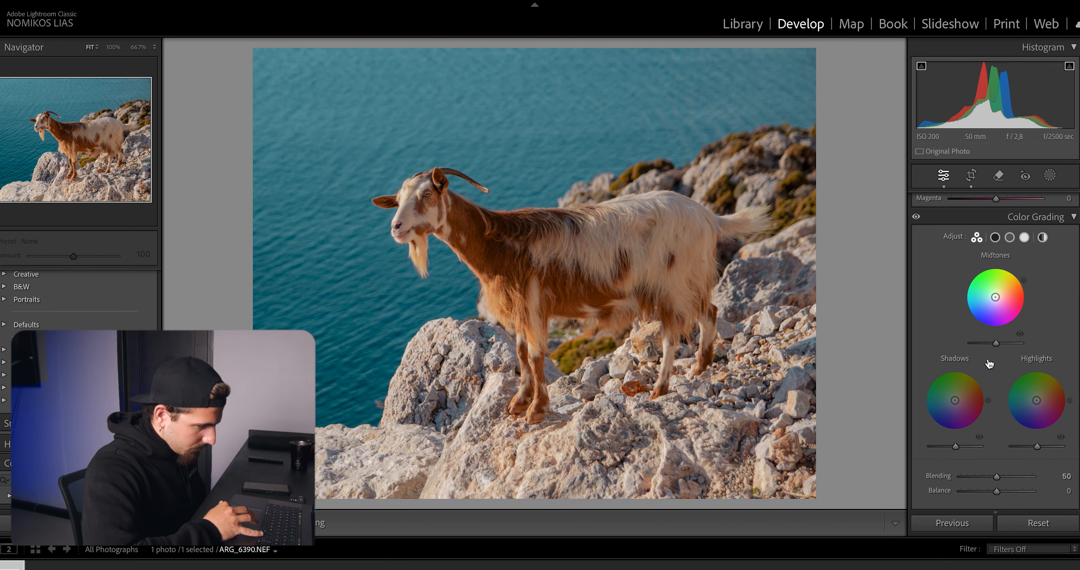
{"action": "double_click", "coordinate": [1026, 282]}
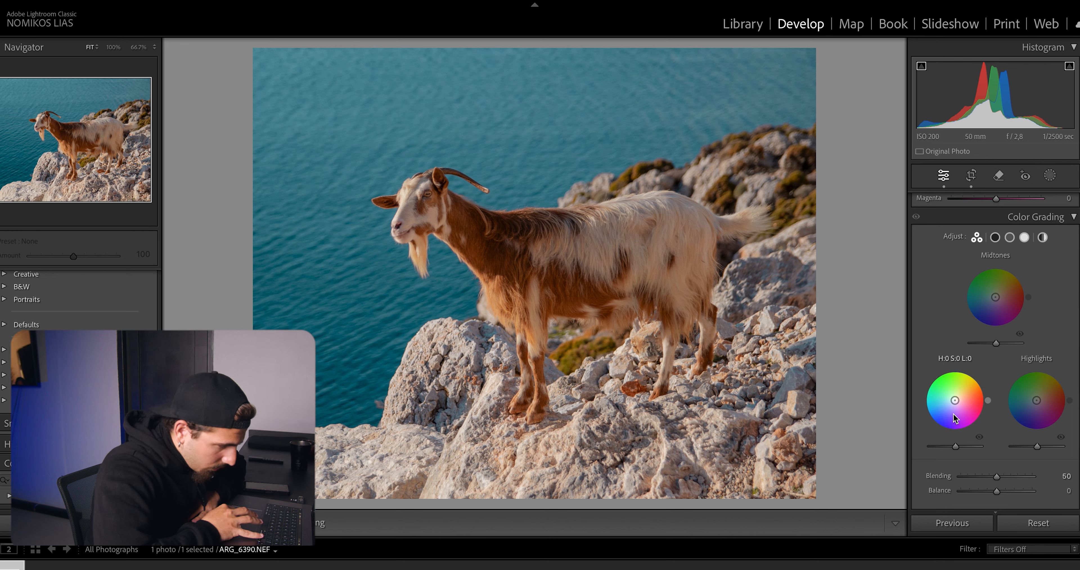
Color grade the shadows with a slight blue tint and the highlights with orange at hue 32, saturation 15
{"action": "left_click_drag", "start_coordinate": [955, 400], "coordinate": [954, 401]}
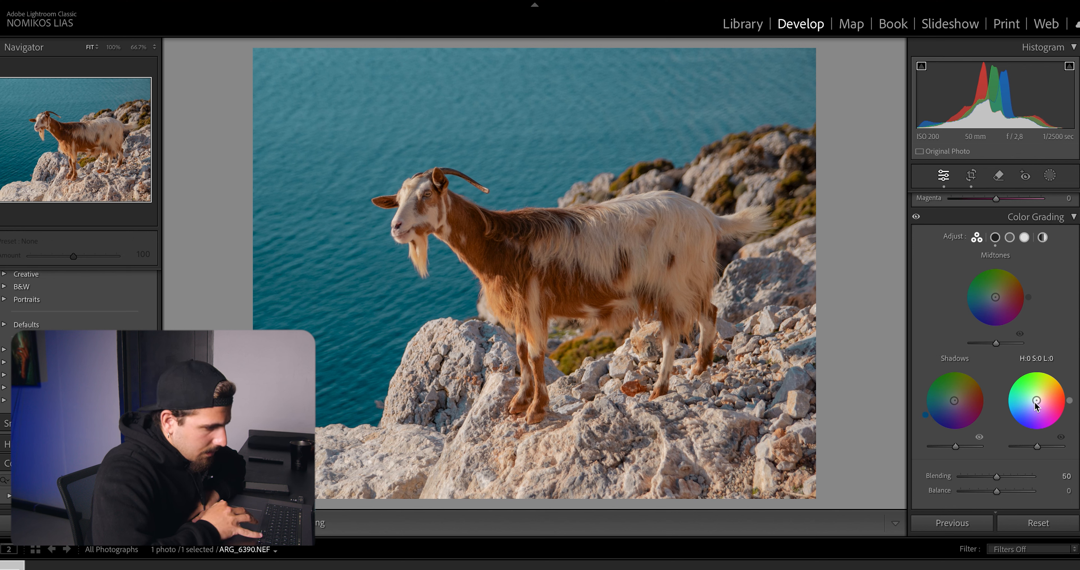
{"action": "left_click_drag", "start_coordinate": [1037, 400], "coordinate": [1041, 397]}
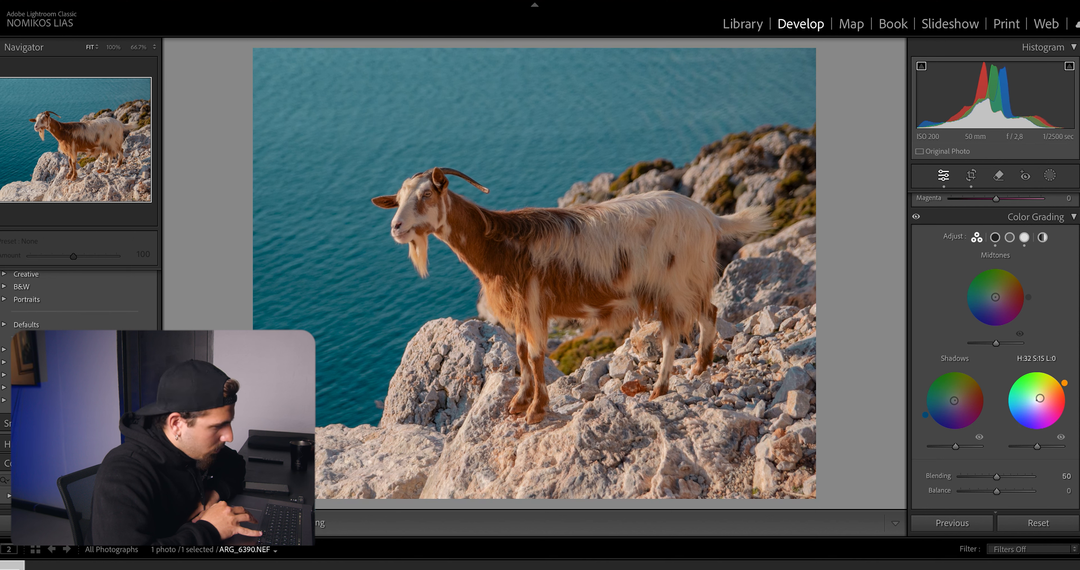
Set the highlights color grade to hue 36, saturation 10
{"action": "left_click_drag", "start_coordinate": [1038, 399], "coordinate": [1039, 399]}
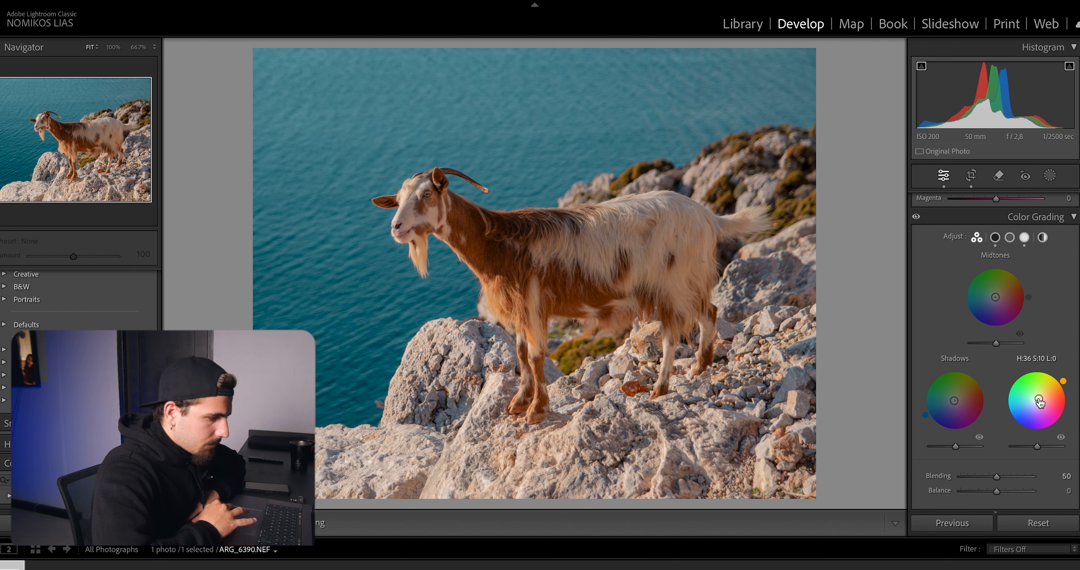
Denoise the photo with AI Enhance at amount 50, stacking the new DNG with the original
{"action": "scroll", "coordinate": [1051, 319], "scroll_direction": "down", "scroll_amount": 4}
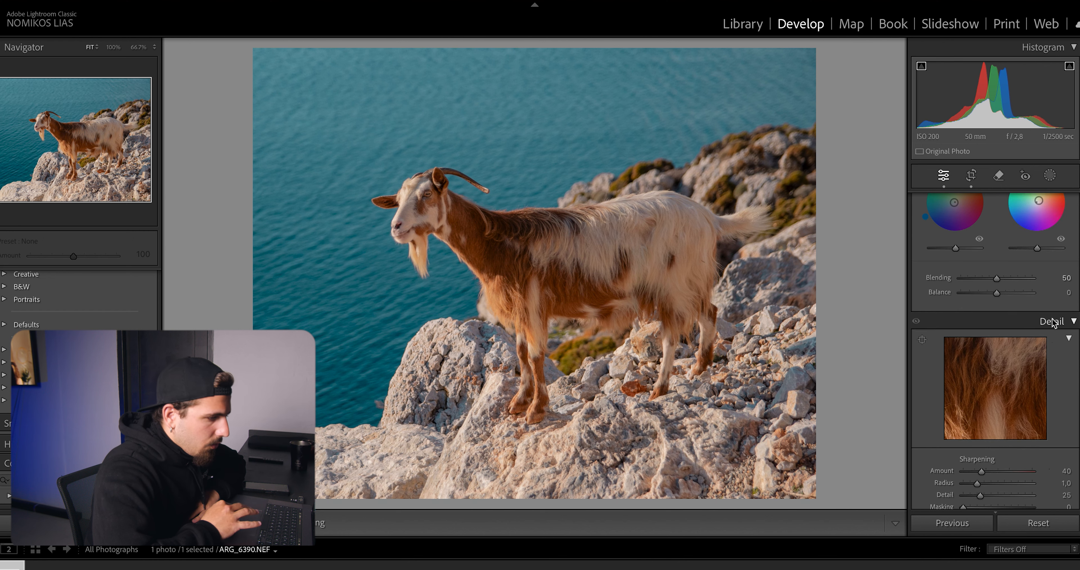
{"action": "scroll", "coordinate": [1053, 321], "scroll_direction": "down", "scroll_amount": 3}
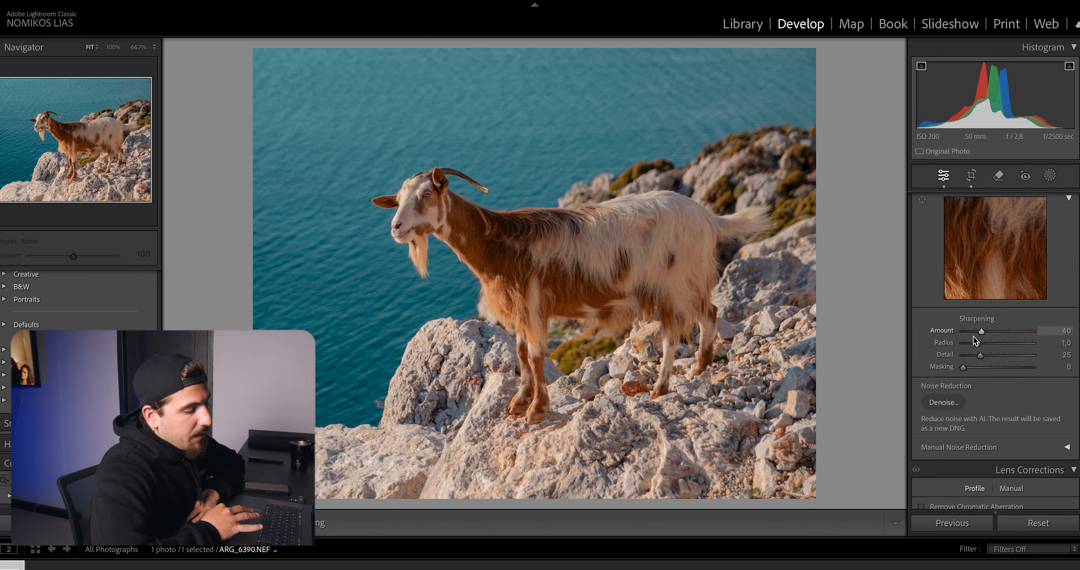
{"action": "left_click", "coordinate": [959, 401]}
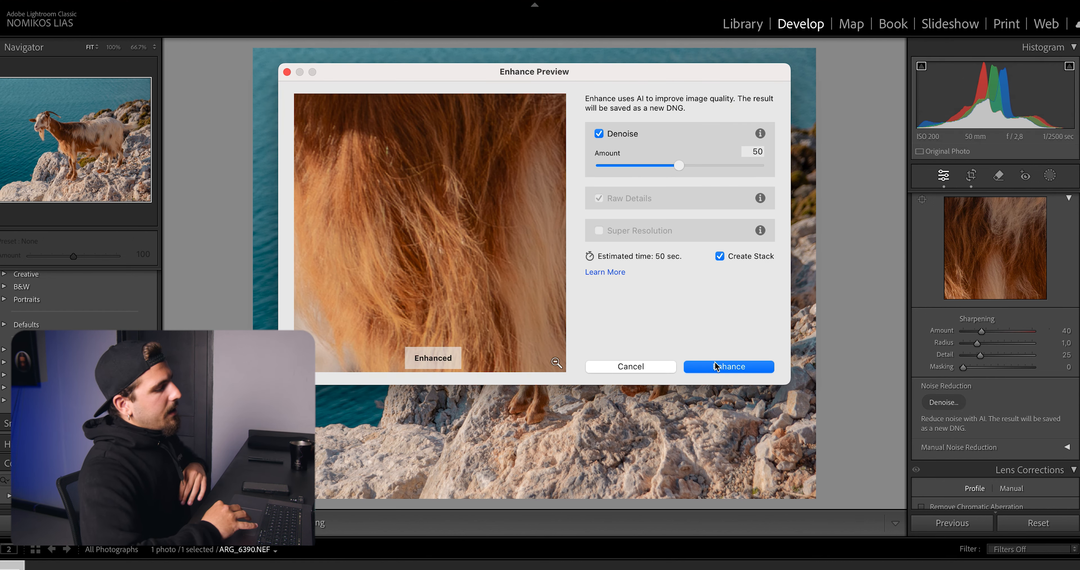
{"action": "left_click", "coordinate": [716, 367]}
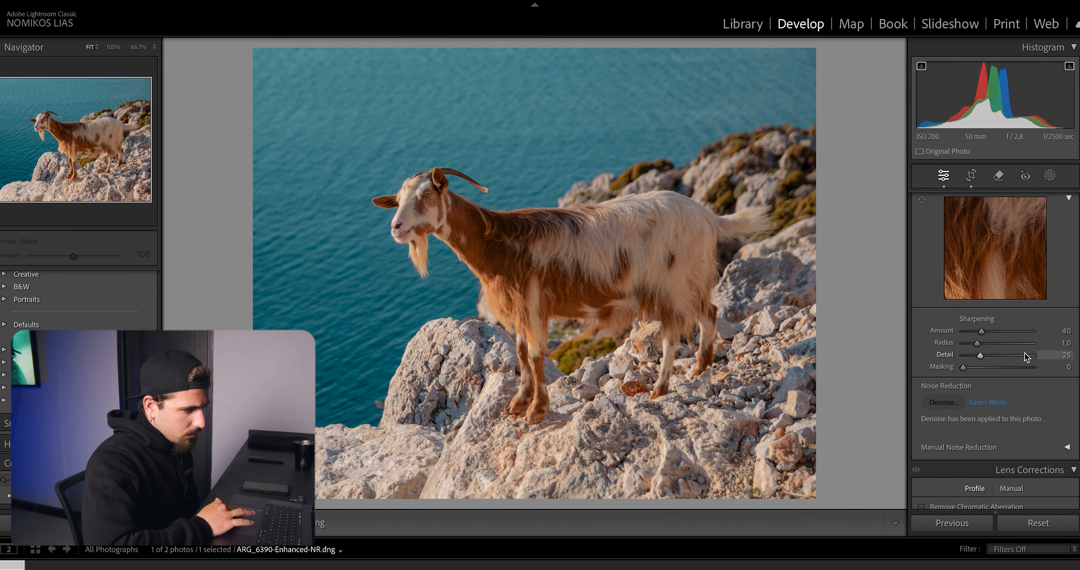
{"action": "scroll", "coordinate": [1025, 352], "scroll_direction": "down", "scroll_amount": 8}
{"action": "scroll", "coordinate": [1025, 356], "scroll_direction": "down", "scroll_amount": 4}
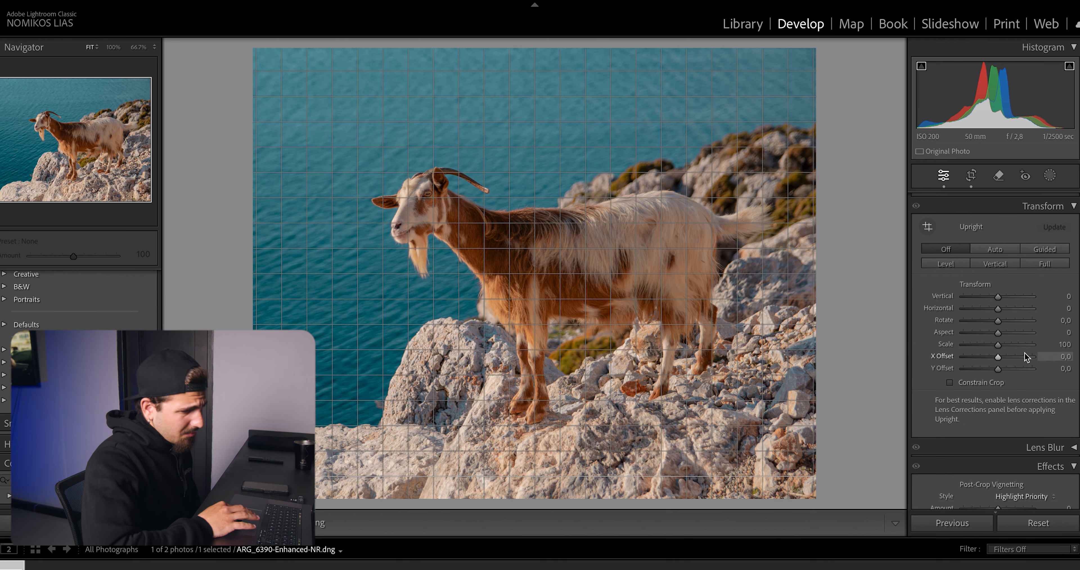
{"action": "scroll", "coordinate": [1008, 221], "scroll_direction": "up", "scroll_amount": 5}
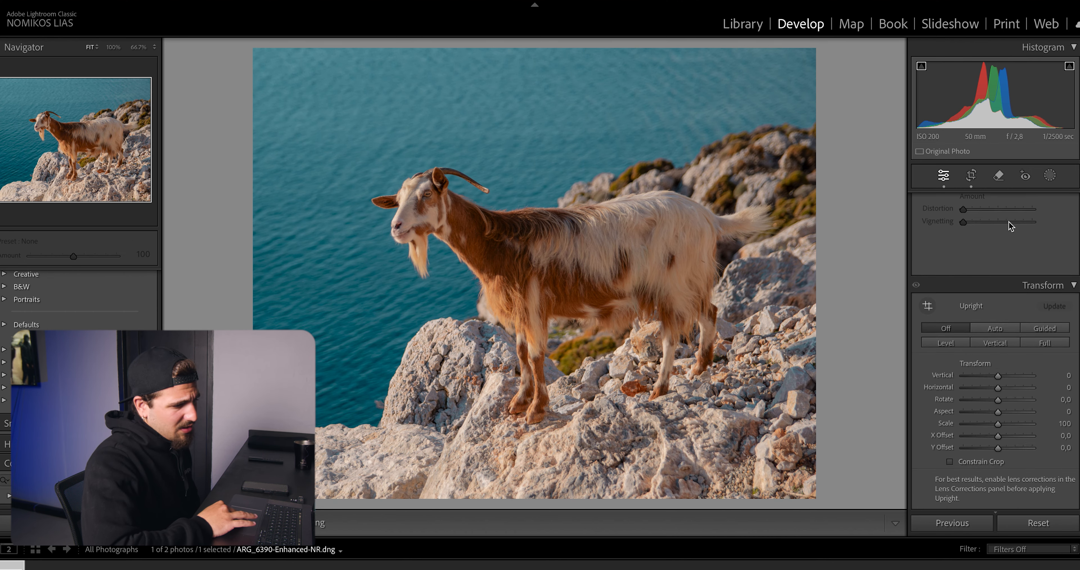
{"action": "scroll", "coordinate": [1009, 221], "scroll_direction": "down", "scroll_amount": 6}
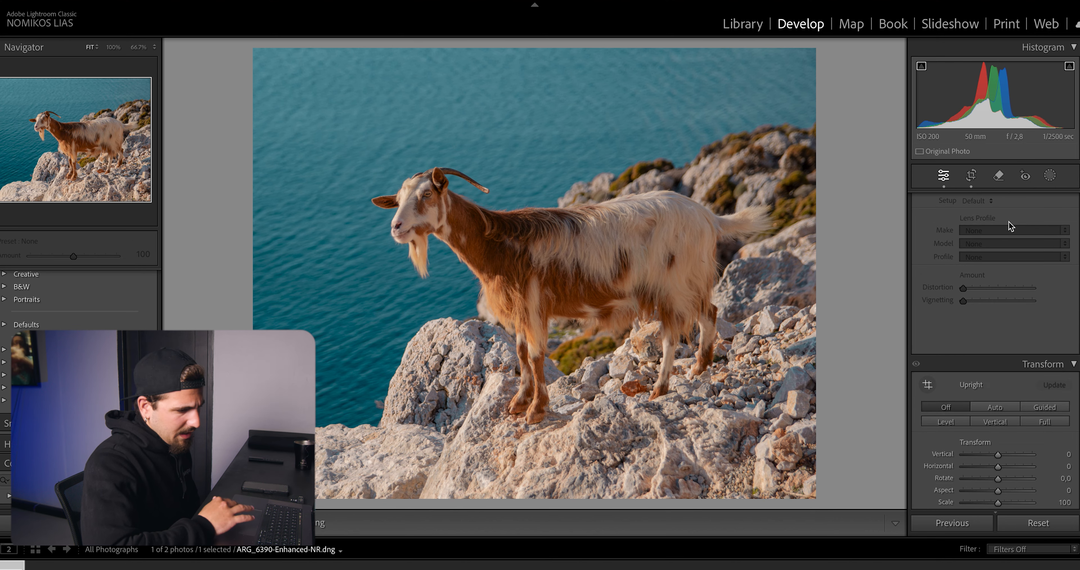
{"action": "scroll", "coordinate": [1009, 221], "scroll_direction": "down", "scroll_amount": 3}
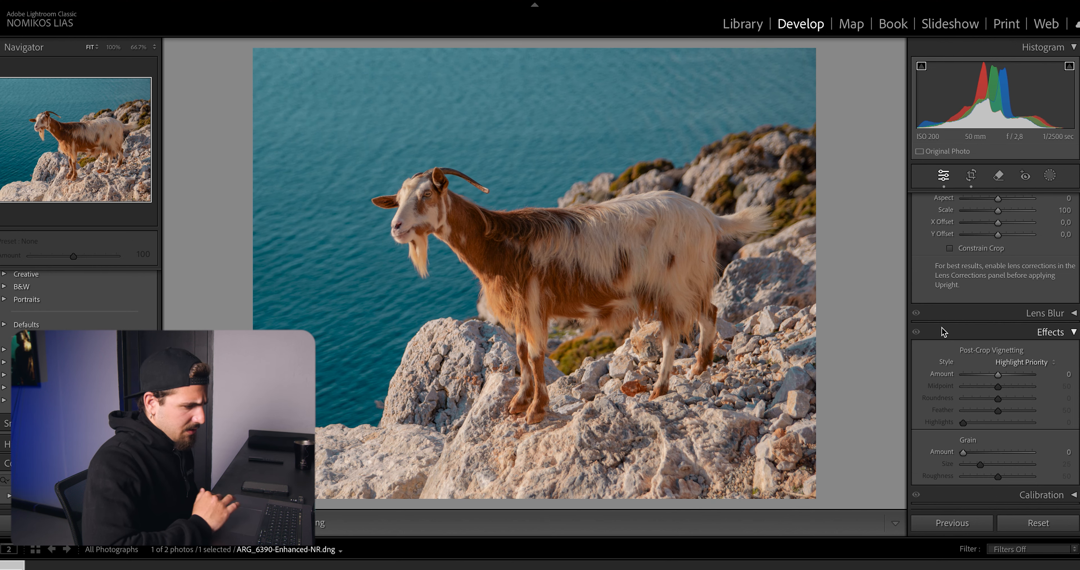
Create a Select Subject mask covering the goat and check its edges around the legs
{"action": "left_click", "coordinate": [1050, 176]}
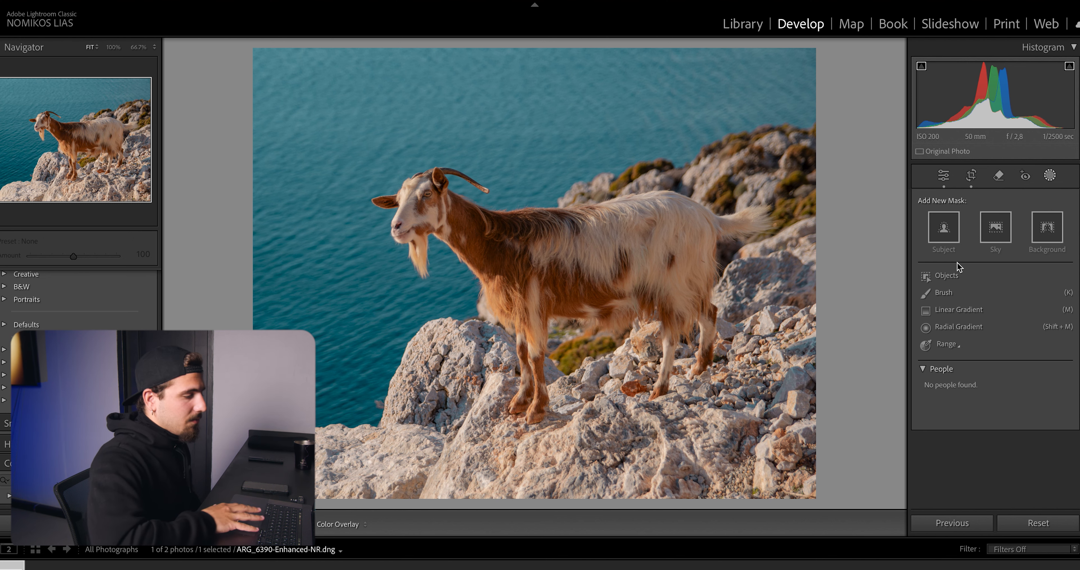
{"action": "left_click", "coordinate": [943, 229]}
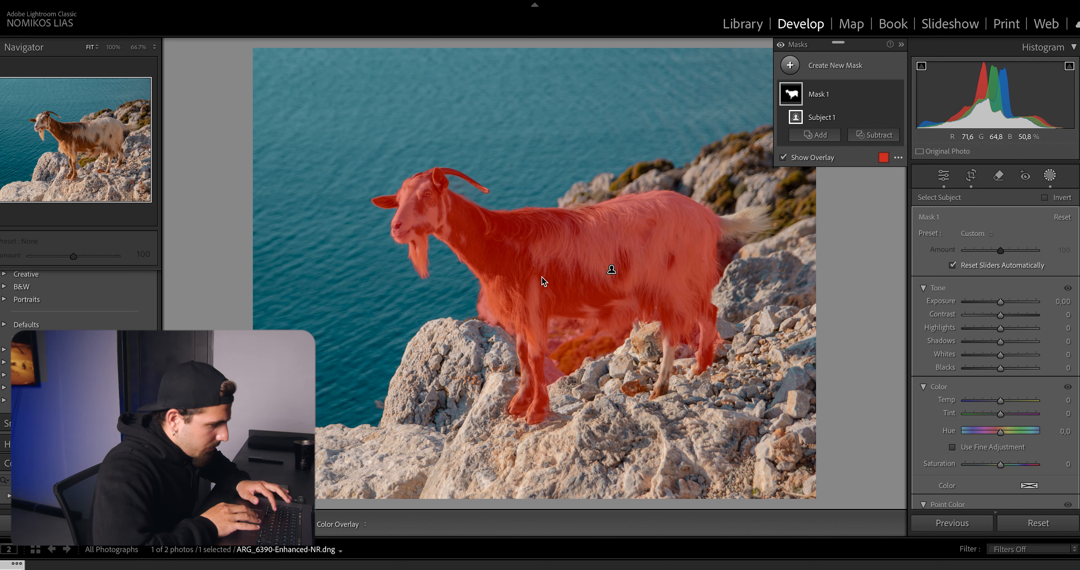
{"action": "key", "text": "z"}
{"action": "key", "text": "z"}
{"action": "key", "text": "z"}
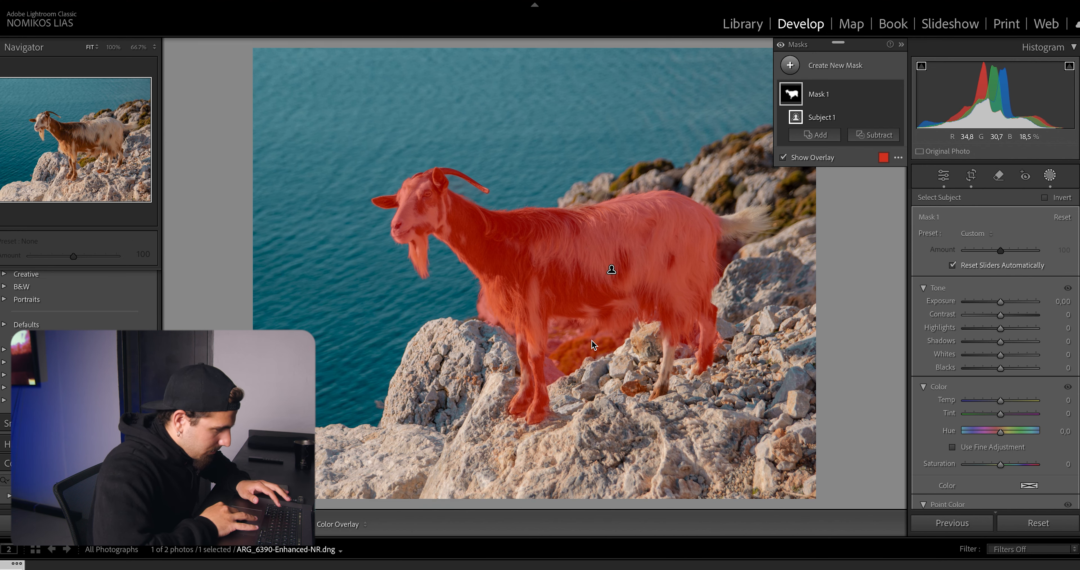
{"action": "key", "text": "z"}
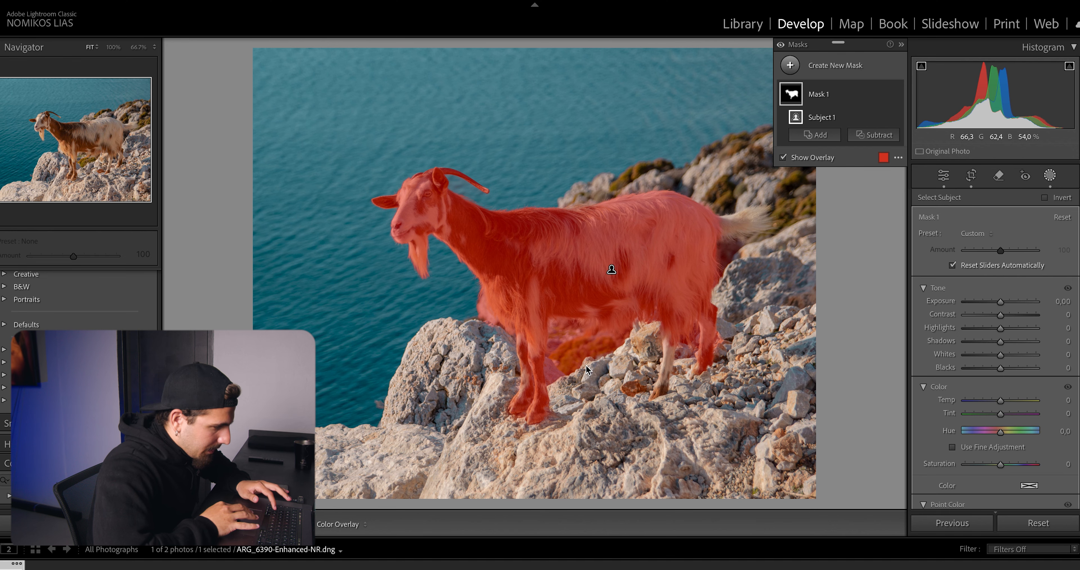
{"action": "key", "text": "z"}
{"action": "key", "text": "z"}
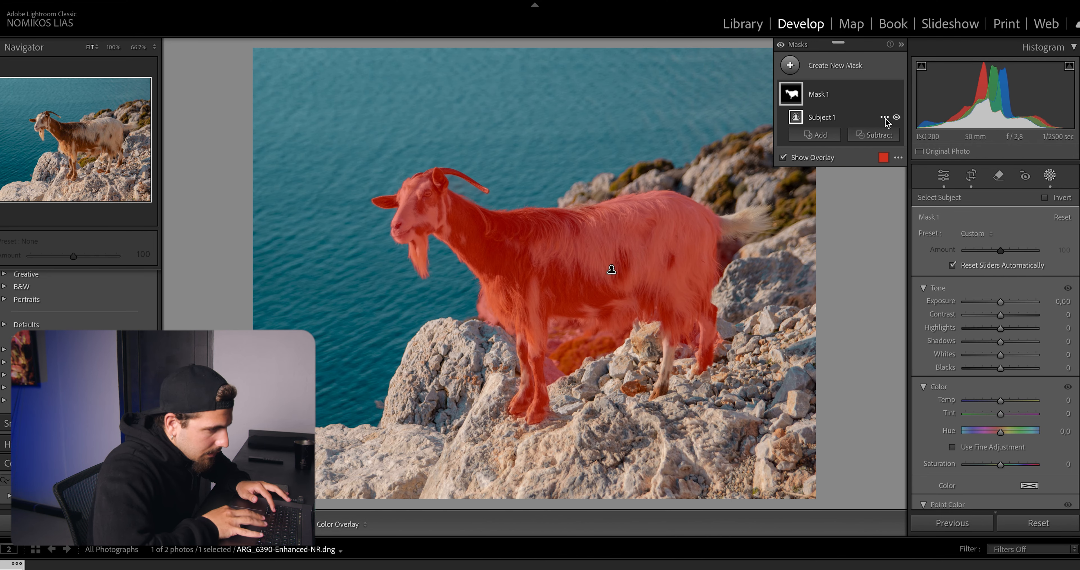
Subtract the shrub and rocks between the goat's legs from the mask with a size 7 brush
{"action": "left_click", "coordinate": [884, 118]}
{"action": "left_click", "coordinate": [887, 92]}
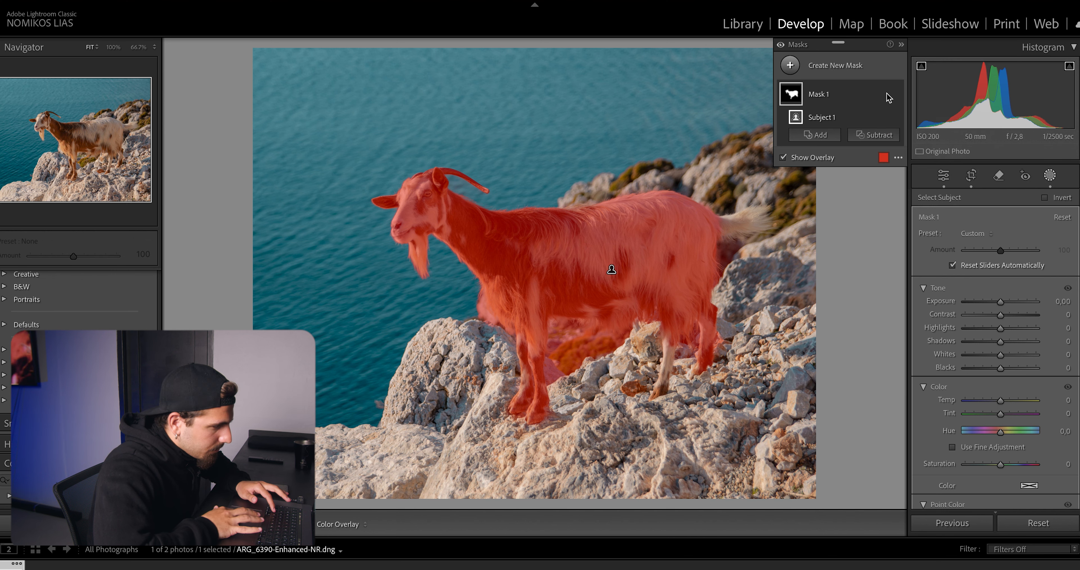
{"action": "left_click", "coordinate": [600, 186]}
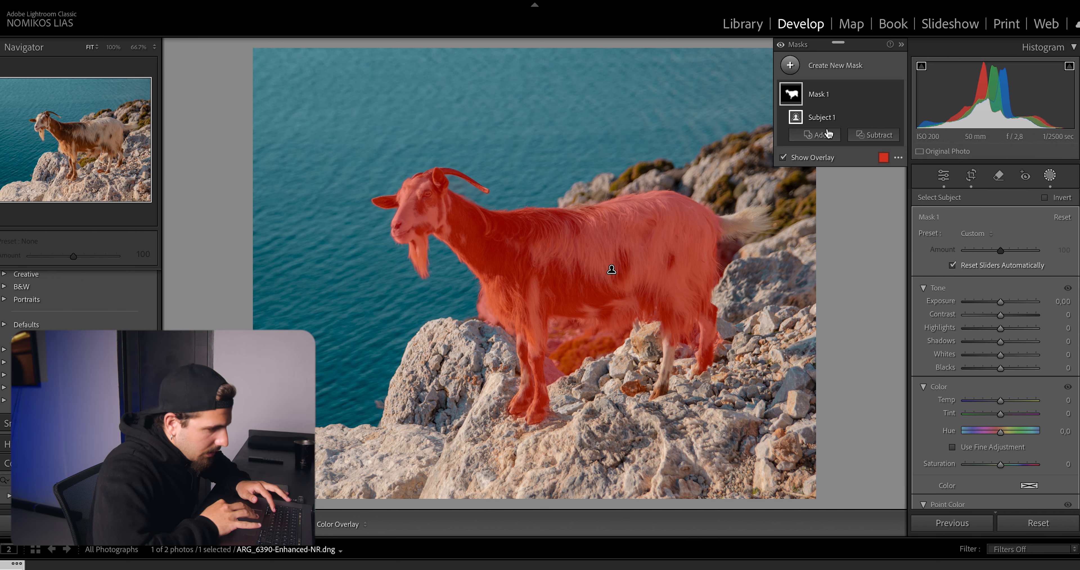
{"action": "left_click", "coordinate": [865, 135]}
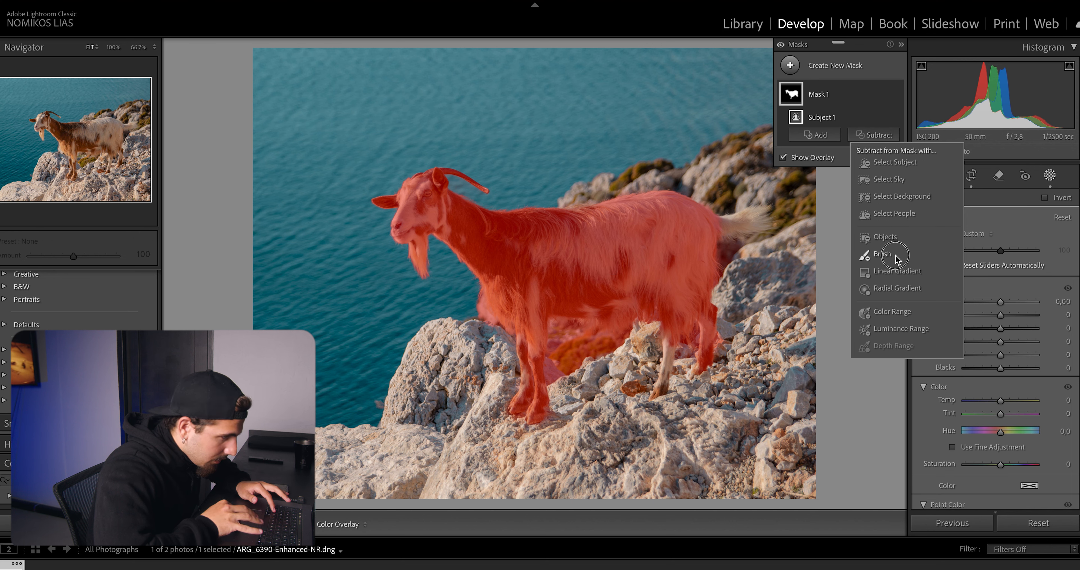
{"action": "left_click", "coordinate": [882, 254]}
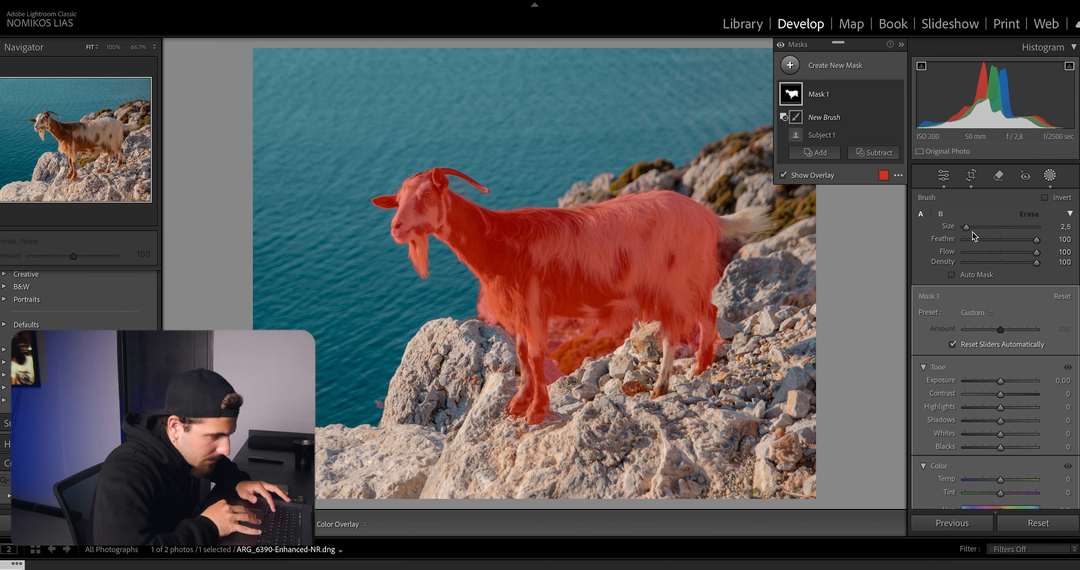
{"action": "left_click_drag", "start_coordinate": [969, 229], "coordinate": [972, 231]}
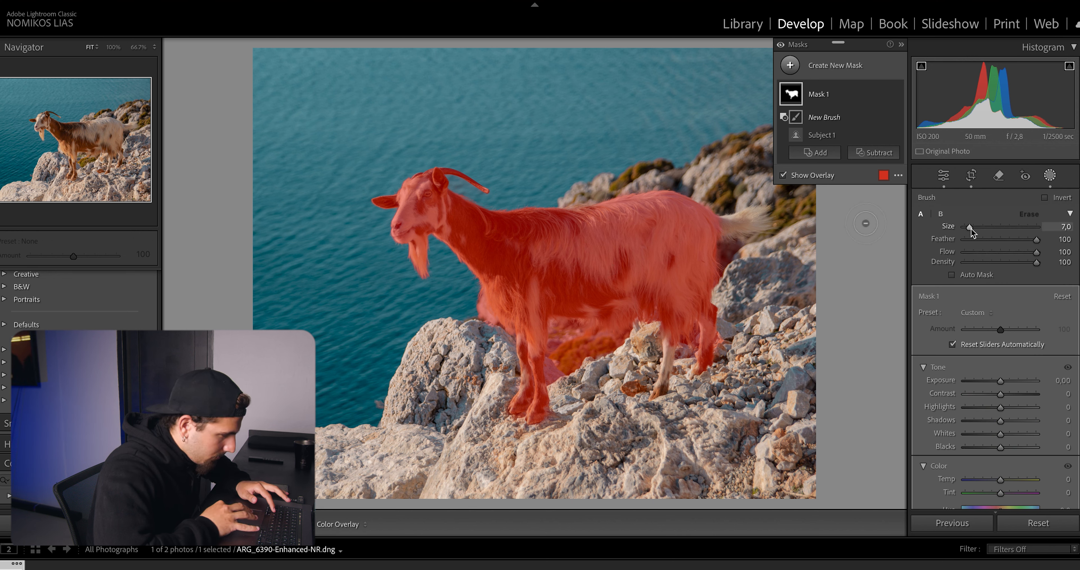
{"action": "mouse_move", "coordinate": [585, 370]}
{"action": "left_mouse_down"}
{"action": "mouse_move", "coordinate": [566, 355]}
{"action": "mouse_move", "coordinate": [572, 373]}
{"action": "mouse_move", "coordinate": [563, 364]}
{"action": "mouse_move", "coordinate": [557, 381]}
{"action": "mouse_move", "coordinate": [558, 331]}
{"action": "mouse_move", "coordinate": [618, 346]}
{"action": "mouse_move", "coordinate": [600, 355]}
{"action": "mouse_move", "coordinate": [625, 336]}
{"action": "left_mouse_up"}
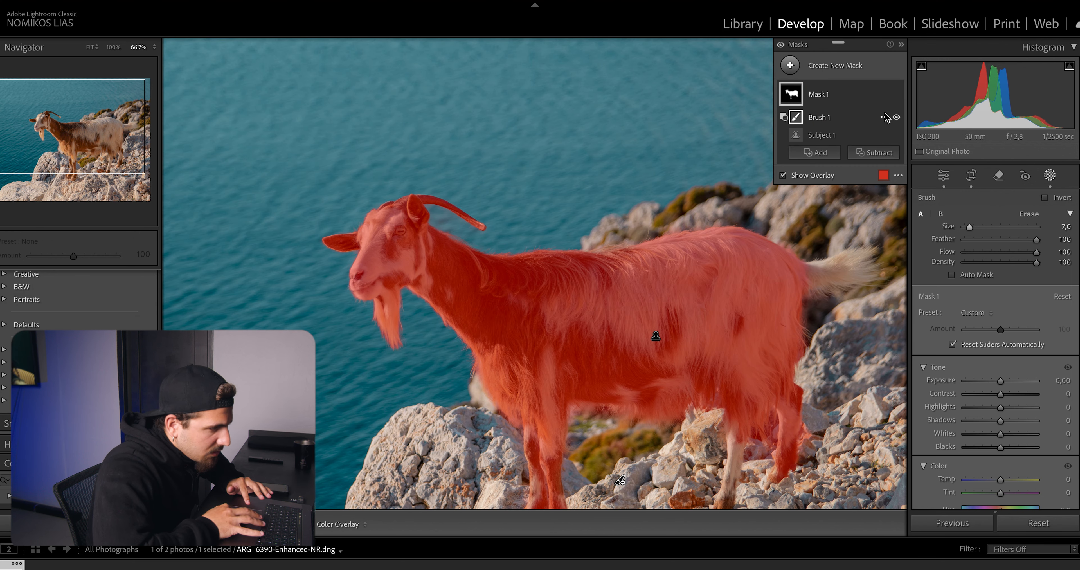
Refine the goat mask with brushes at size 4.2, removing rock around the hind legs and adding the missing tail and hind leg
{"action": "left_click", "coordinate": [883, 117]}
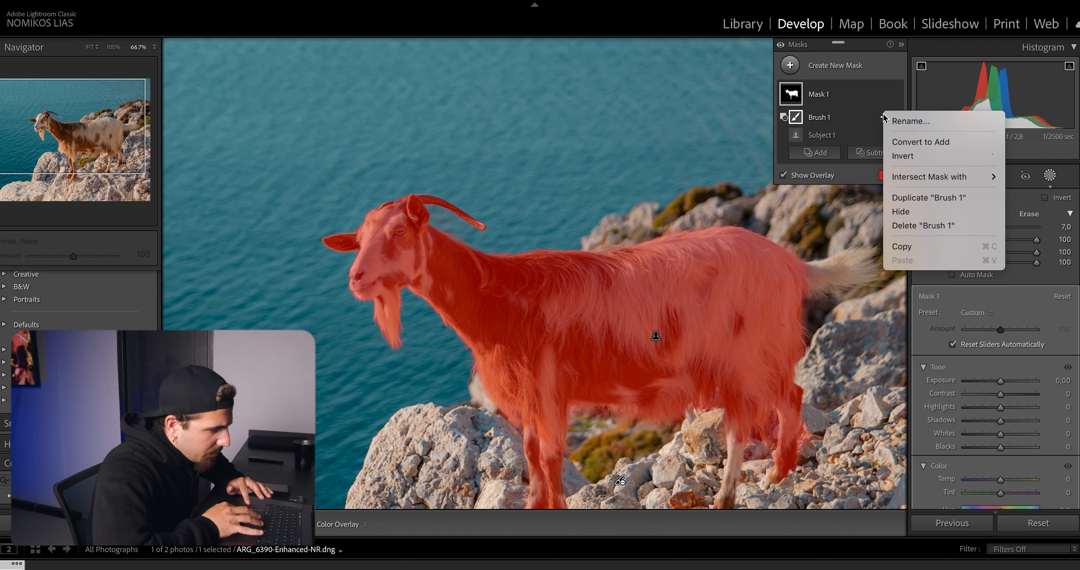
{"action": "left_click", "coordinate": [882, 99]}
{"action": "left_click", "coordinate": [880, 153]}
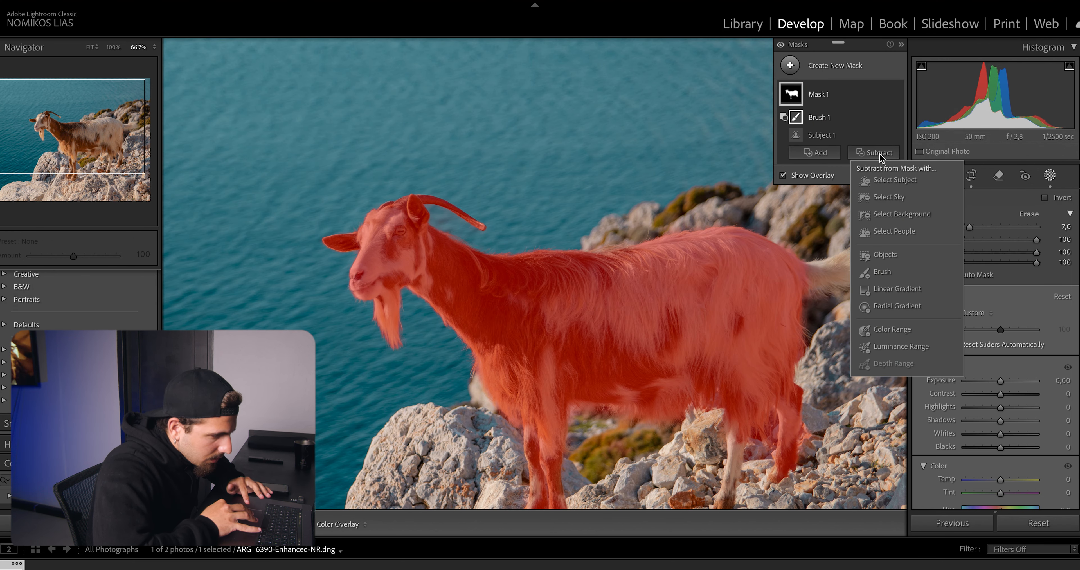
{"action": "left_click", "coordinate": [893, 272]}
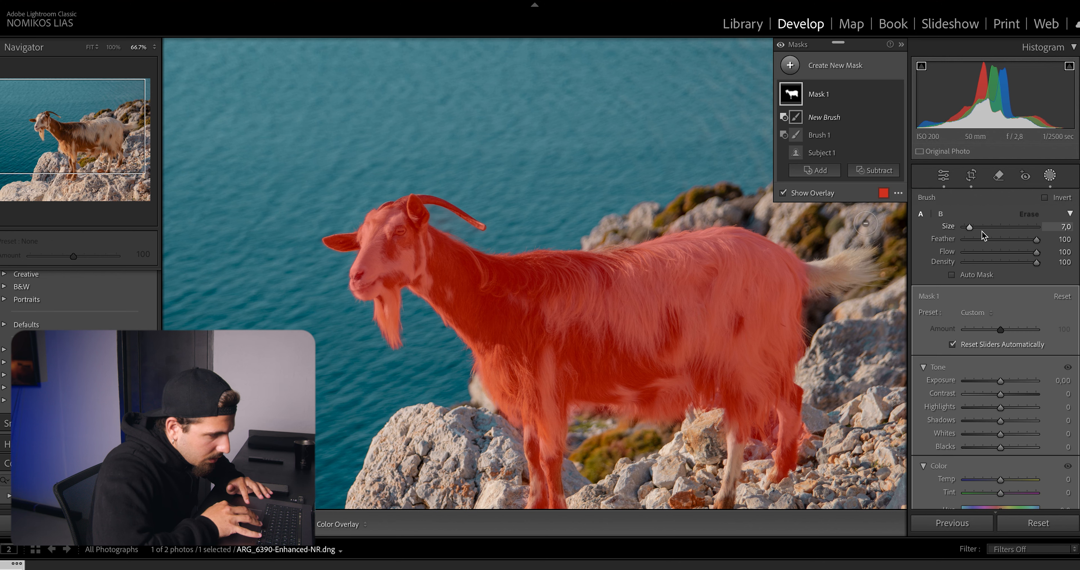
{"action": "left_click_drag", "start_coordinate": [971, 233], "coordinate": [969, 233]}
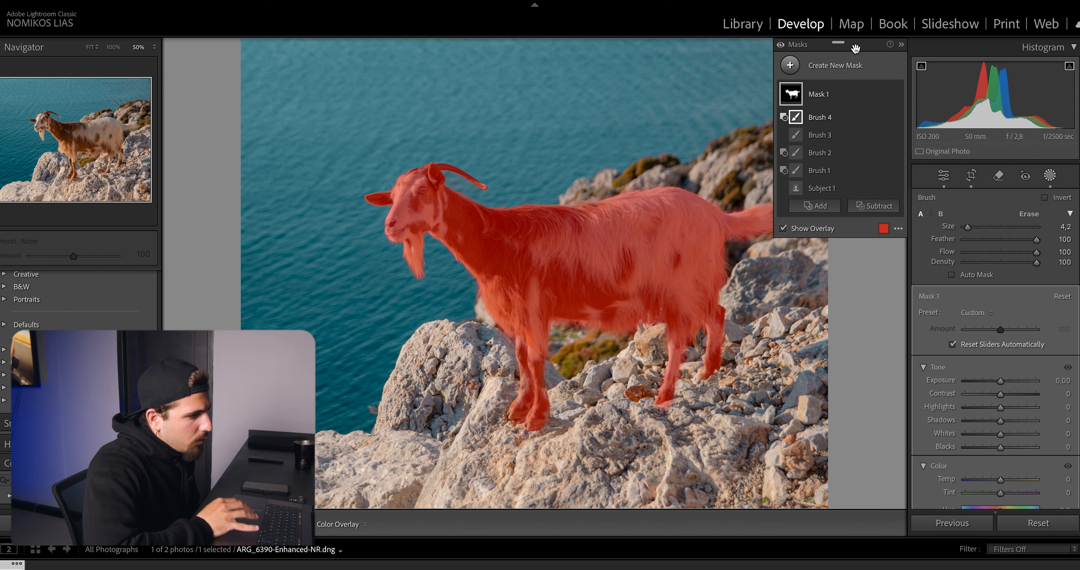
Duplicate and invert the goat mask to make a matching background mask
{"action": "left_click", "coordinate": [884, 97]}
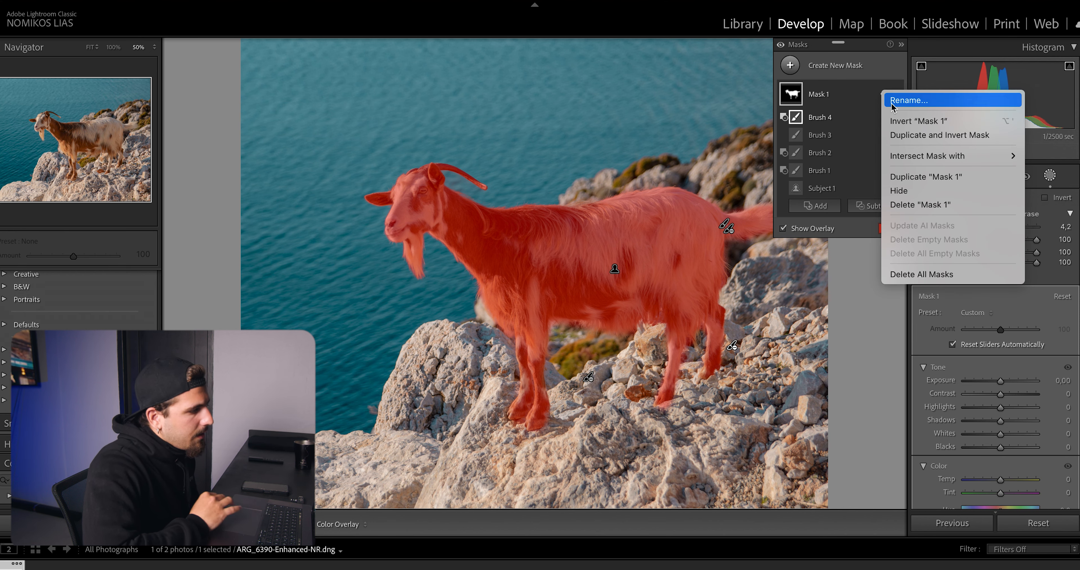
{"action": "left_click", "coordinate": [913, 134]}
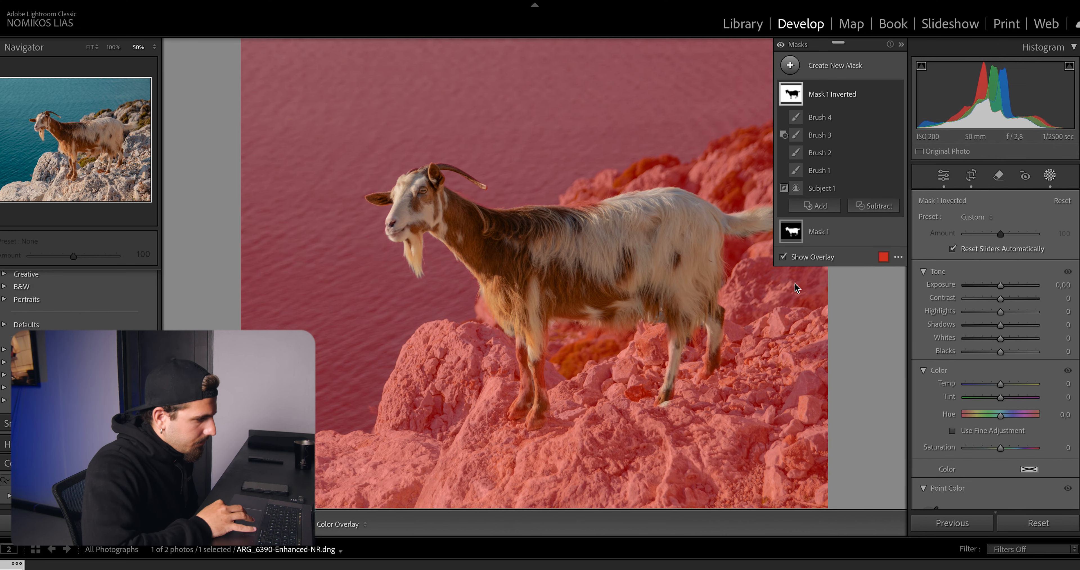
Adjust the goat mask to Exposure +0.19, Contrast −14 and Shadows +7
{"action": "left_click", "coordinate": [827, 233]}
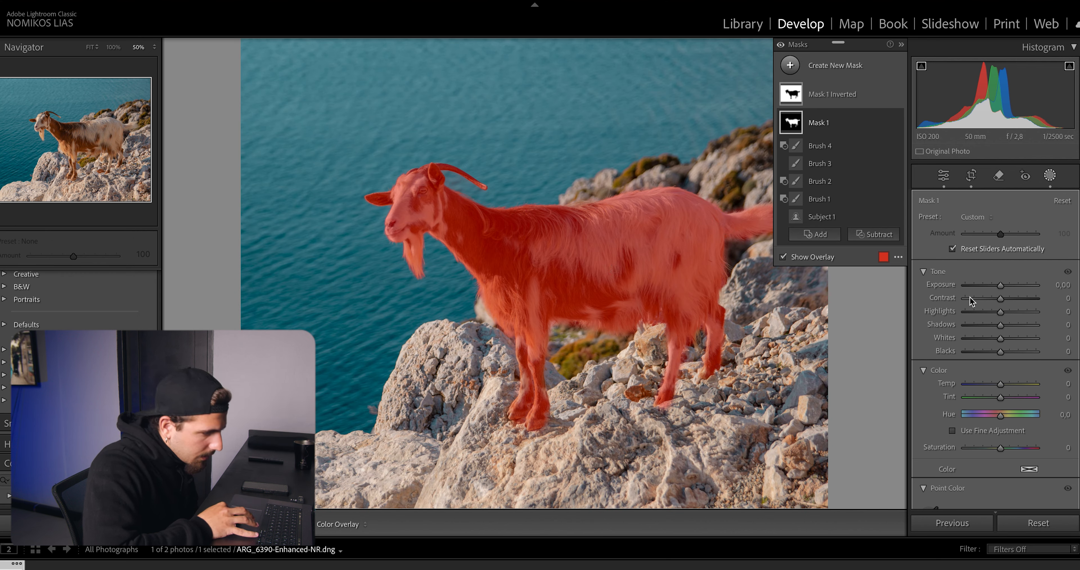
{"action": "left_click", "coordinate": [1001, 287]}
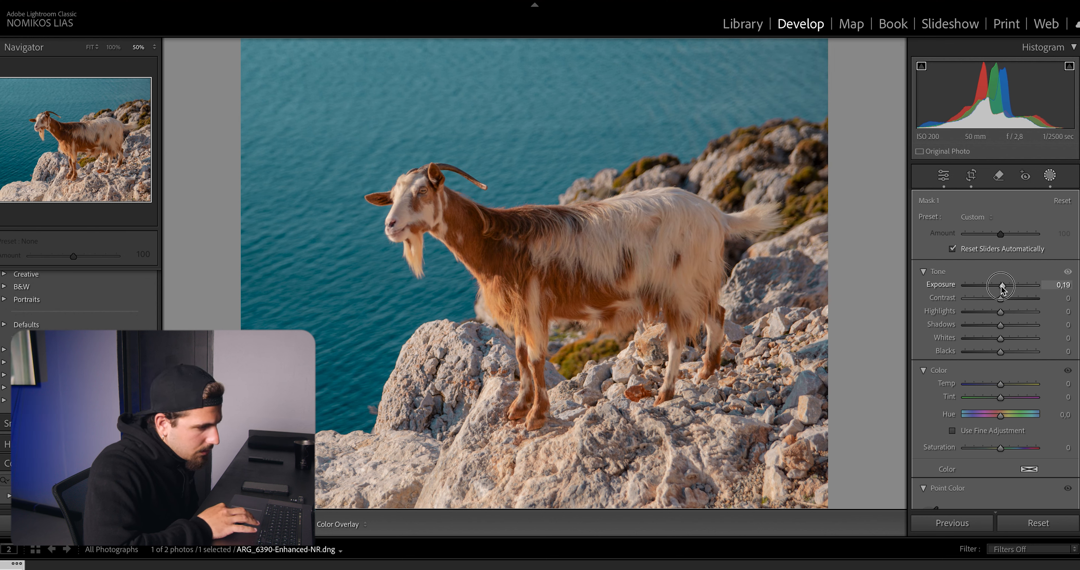
{"action": "left_click_drag", "start_coordinate": [1001, 297], "coordinate": [1007, 301]}
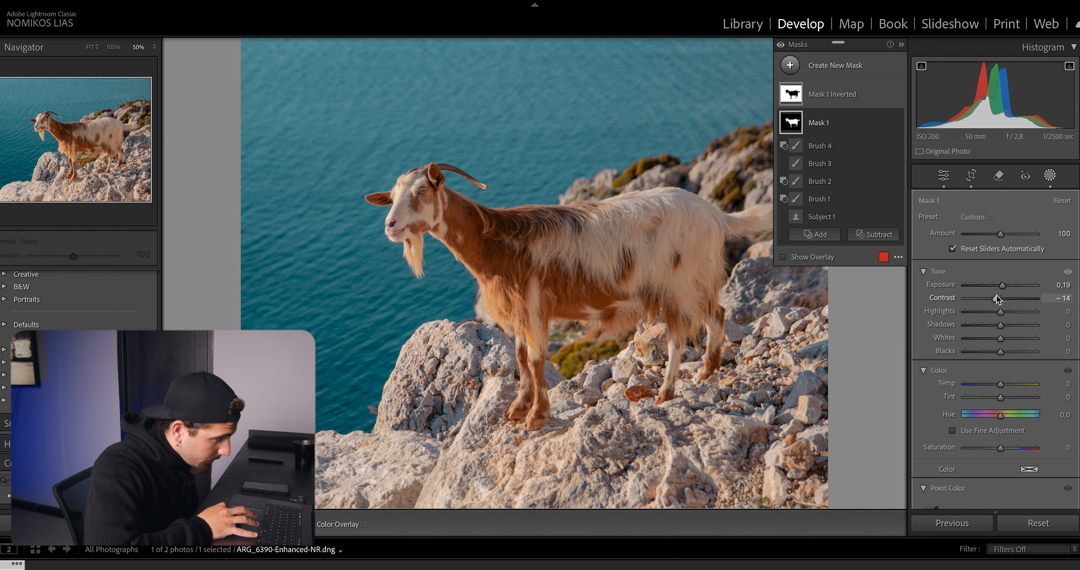
{"action": "left_click_drag", "start_coordinate": [1002, 328], "coordinate": [1004, 328]}
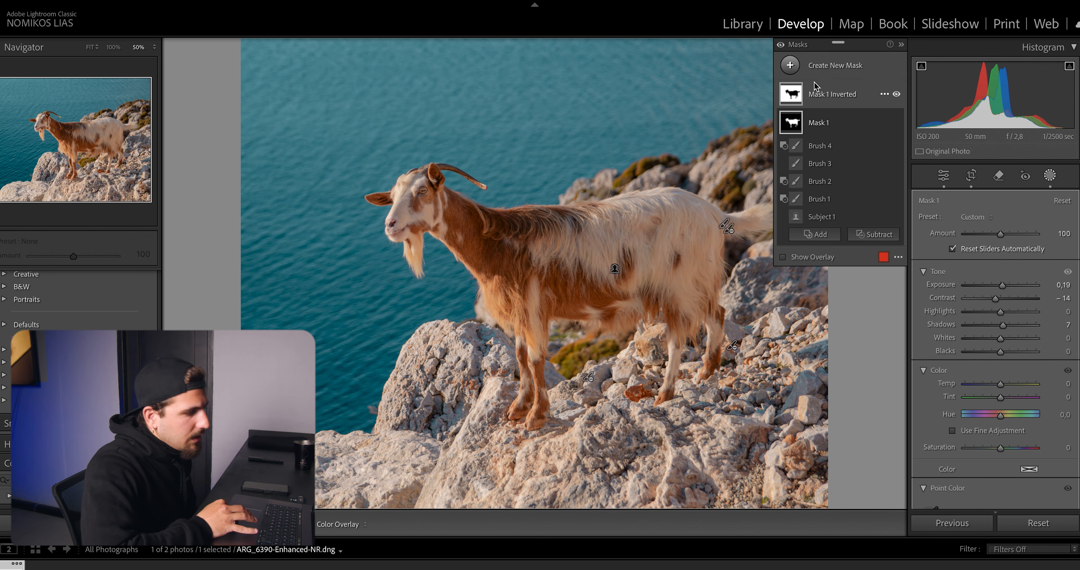
Adjust the inverted background mask to Exposure −0.35, Contrast −31 and Highlights −5
{"action": "left_click", "coordinate": [826, 96]}
{"action": "left_click_drag", "start_coordinate": [1001, 287], "coordinate": [999, 320]}
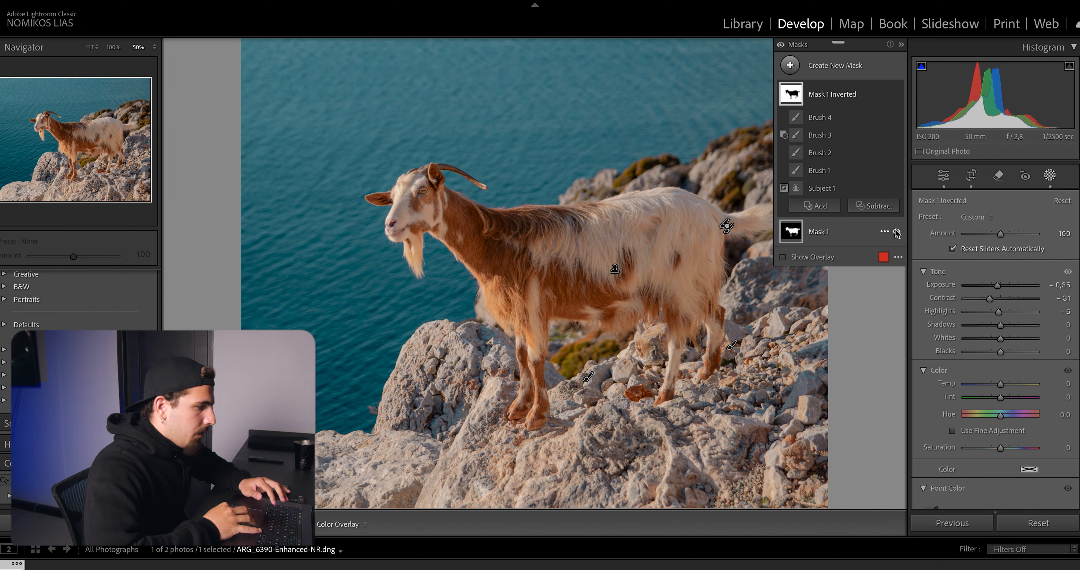
Compare the photo with the goat and background masks hidden and shown
{"action": "left_click", "coordinate": [896, 232]}
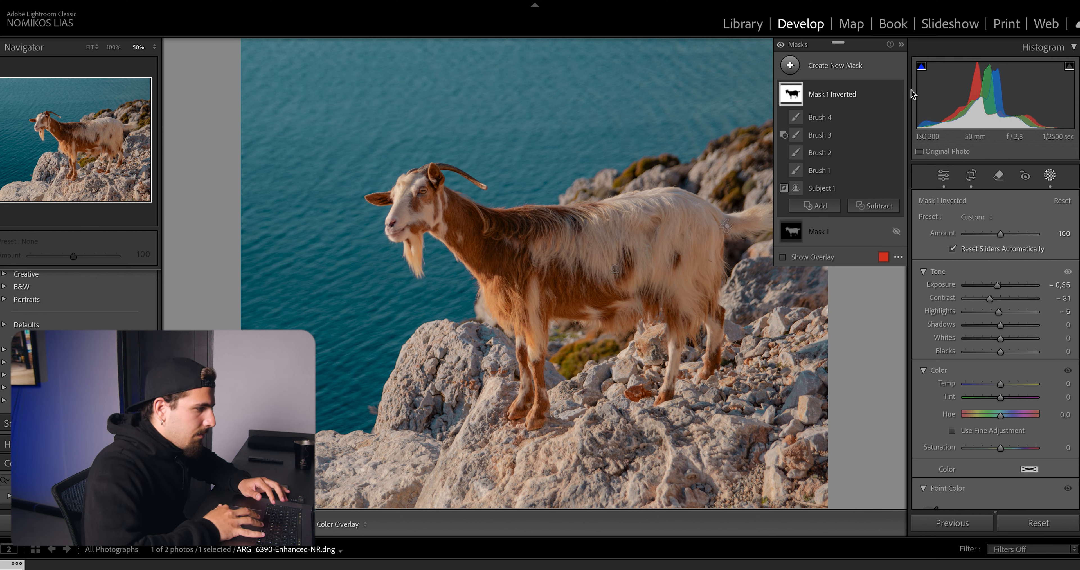
{"action": "left_click", "coordinate": [897, 94]}
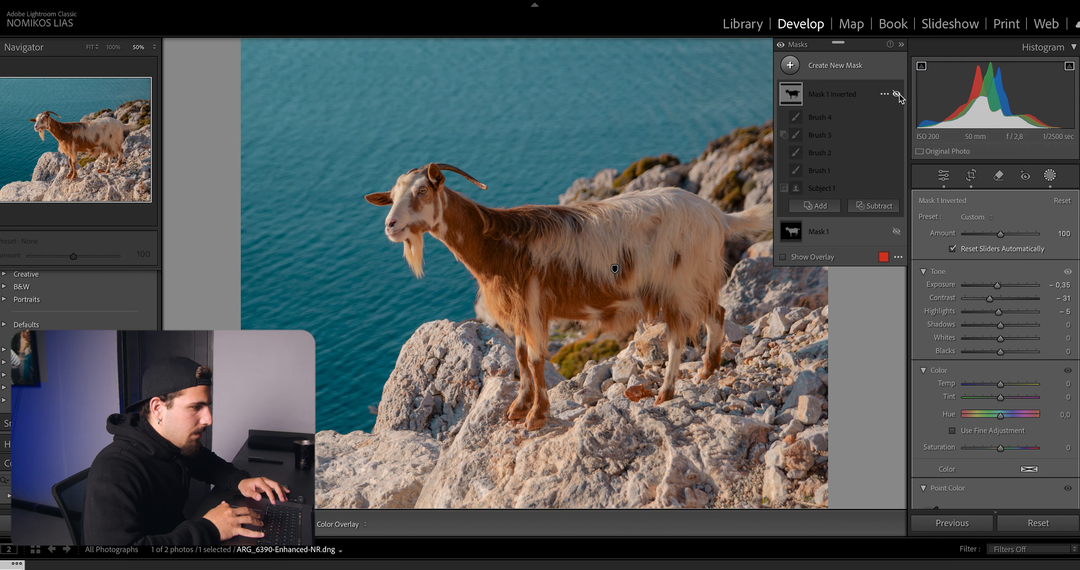
{"action": "left_click", "coordinate": [897, 94]}
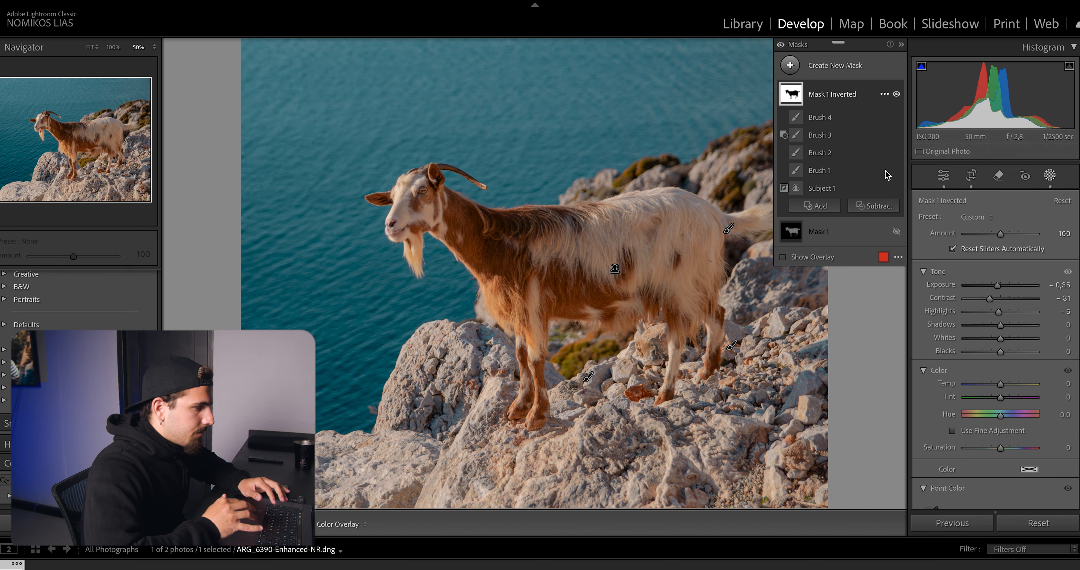
{"action": "left_click", "coordinate": [897, 232]}
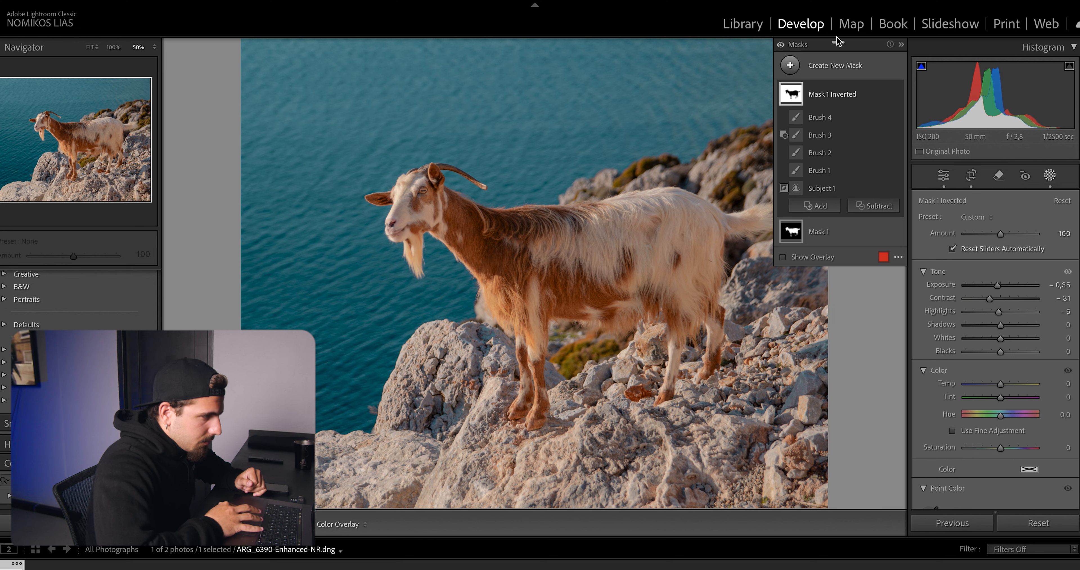
Create a radial gradient mask centred on the goat and stretch it wide and tall enough to surround the whole animal
{"action": "key", "text": "shift+m"}
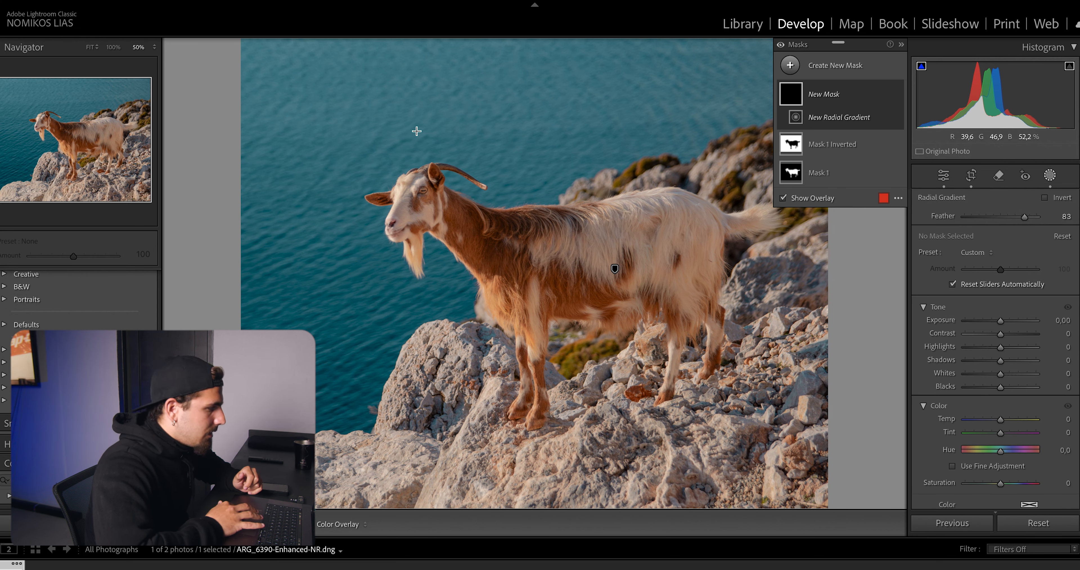
{"action": "left_click_drag", "start_coordinate": [417, 131], "coordinate": [605, 290]}
{"action": "left_click_drag", "start_coordinate": [417, 131], "coordinate": [553, 239]}
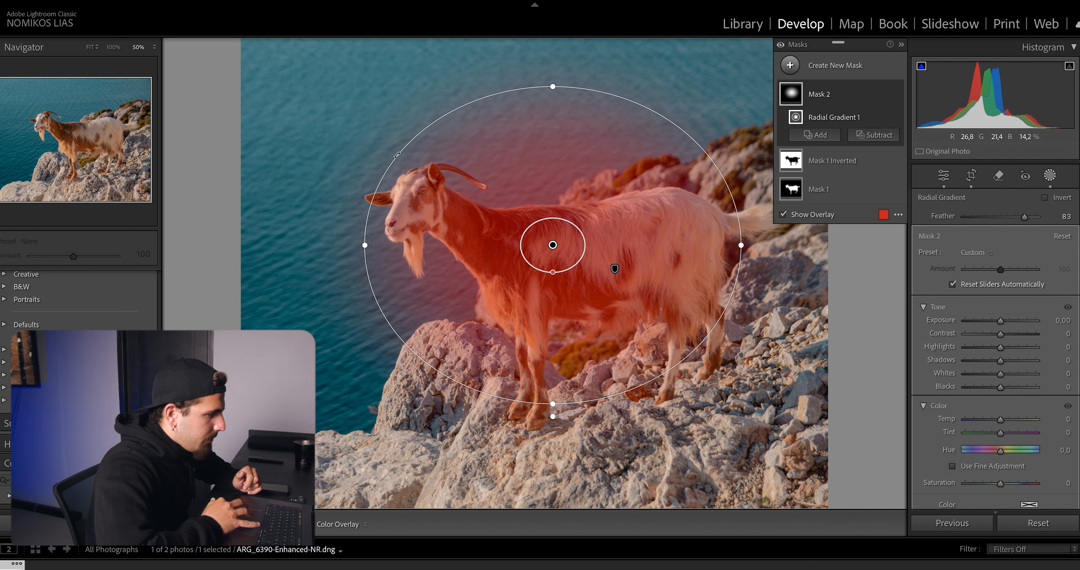
{"action": "left_click_drag", "start_coordinate": [366, 248], "coordinate": [317, 269]}
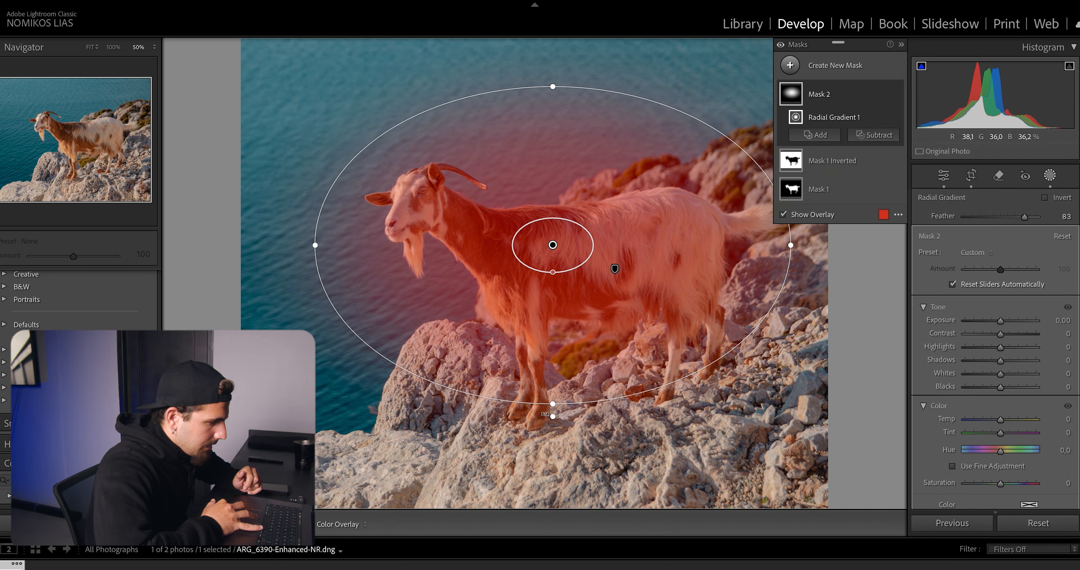
{"action": "left_click_drag", "start_coordinate": [552, 404], "coordinate": [553, 466]}
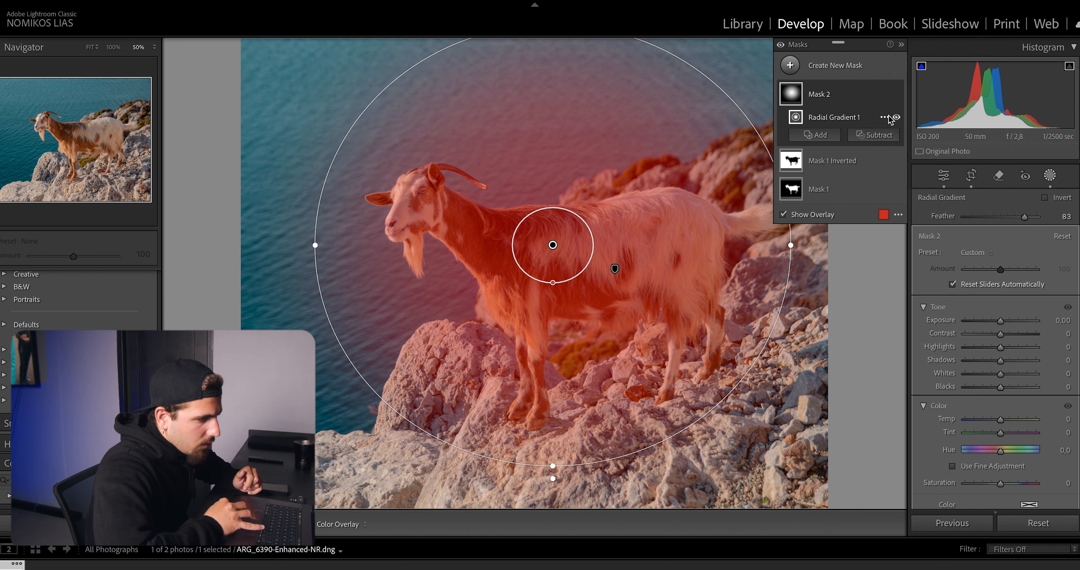
Invert the radial gradient around the goat and lower its Exposure to −0.39
{"action": "left_click", "coordinate": [889, 118]}
{"action": "left_click", "coordinate": [917, 155]}
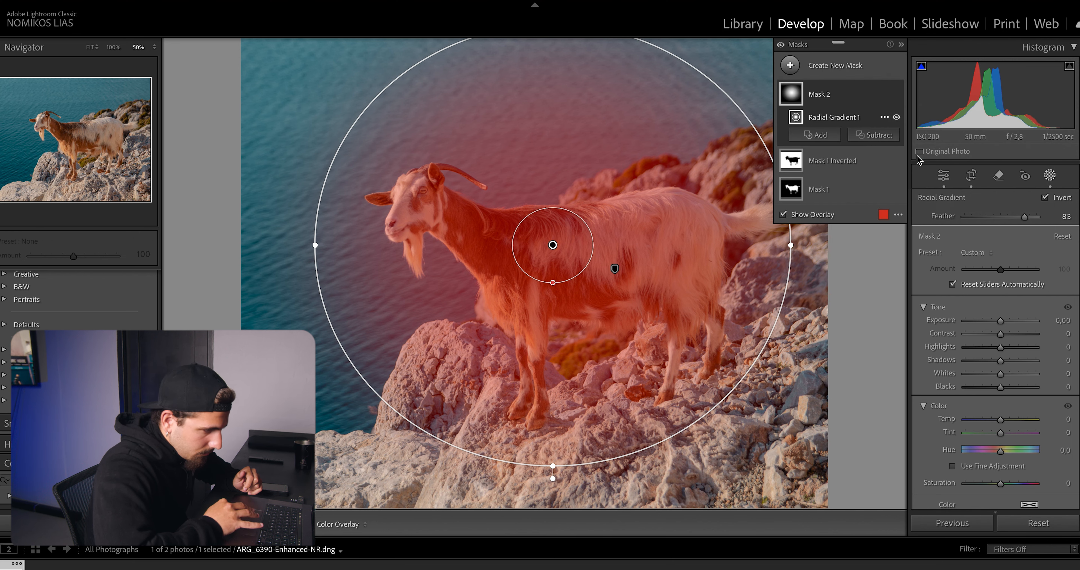
{"action": "left_click_drag", "start_coordinate": [1002, 325], "coordinate": [1001, 328]}
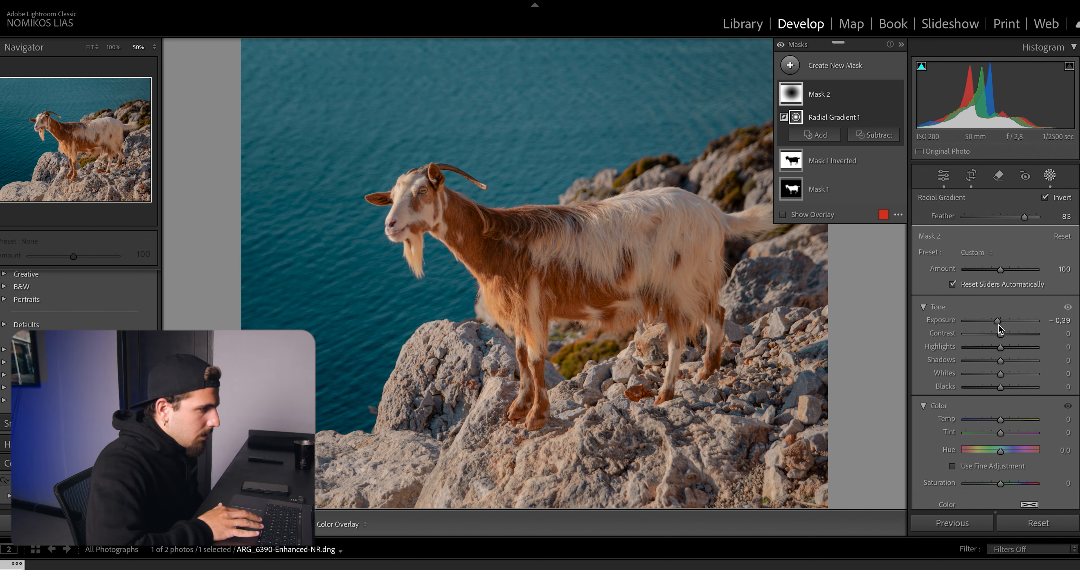
Add a linear gradient mask angled over the lower-right rocks, moving the floating mask list away from the photo
{"action": "left_click", "coordinate": [791, 66]}
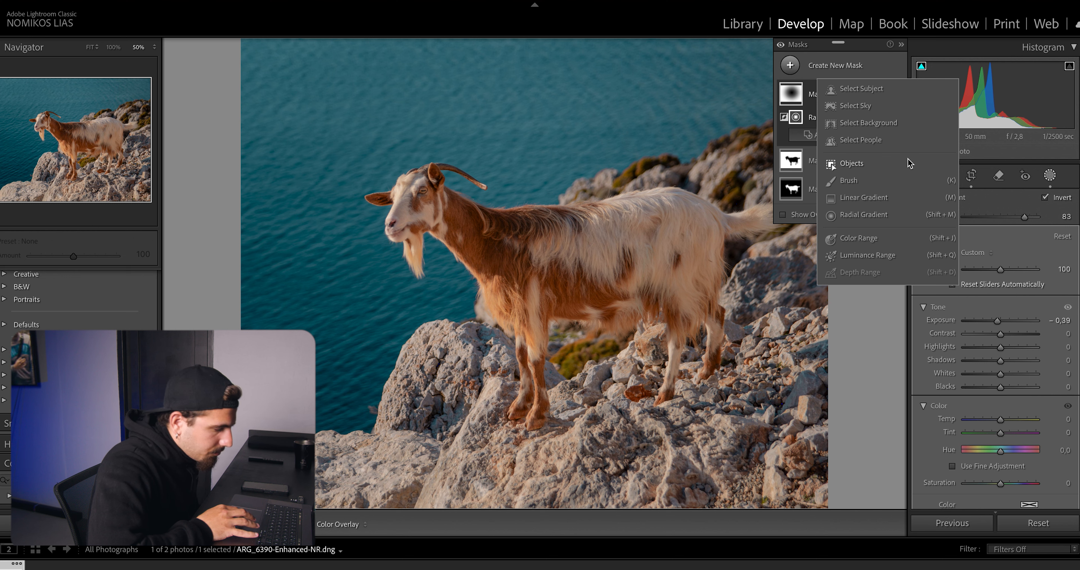
{"action": "left_click", "coordinate": [871, 199]}
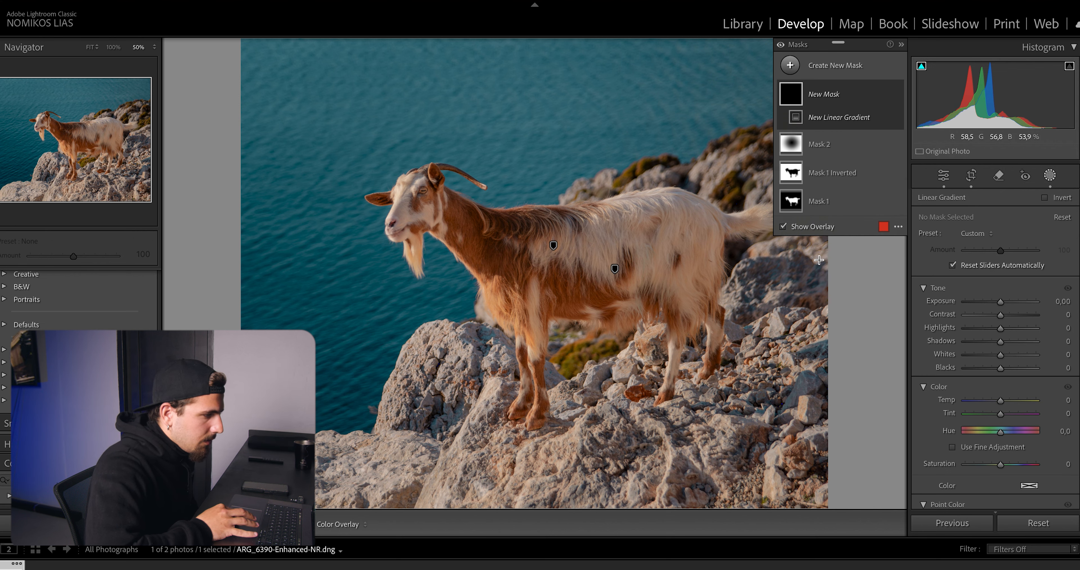
{"action": "left_click_drag", "start_coordinate": [819, 260], "coordinate": [743, 232]}
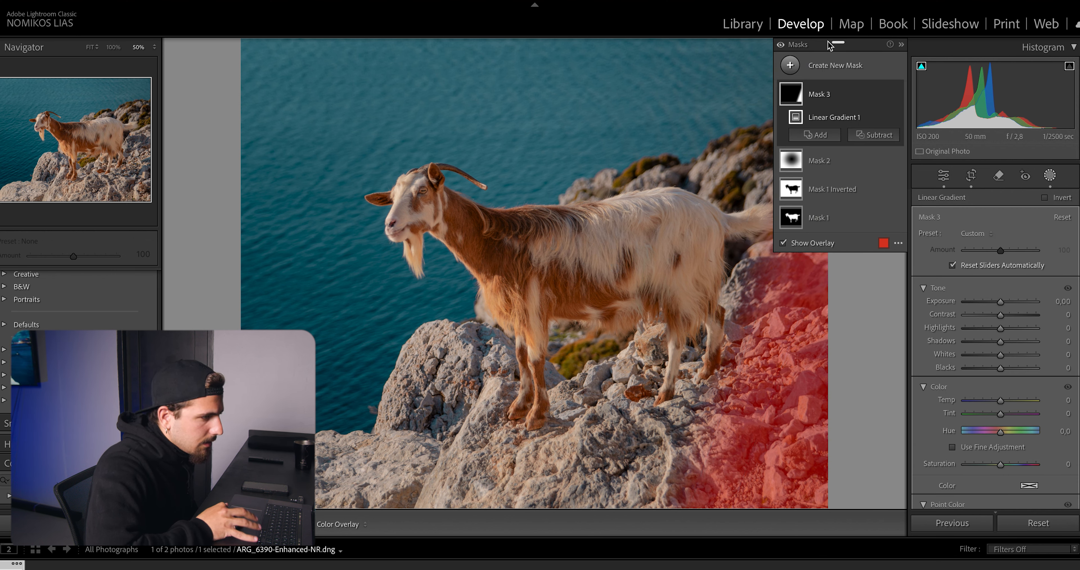
{"action": "left_click_drag", "start_coordinate": [841, 42], "coordinate": [986, 48]}
{"action": "left_click_drag", "start_coordinate": [844, 41], "coordinate": [189, 55]}
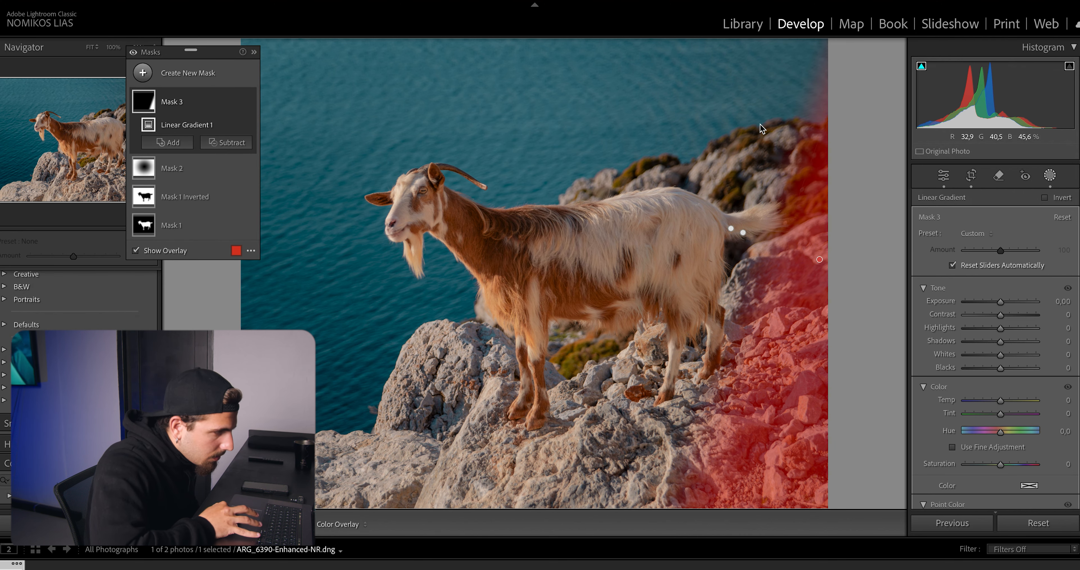
{"action": "left_click_drag", "start_coordinate": [782, 241], "coordinate": [799, 196]}
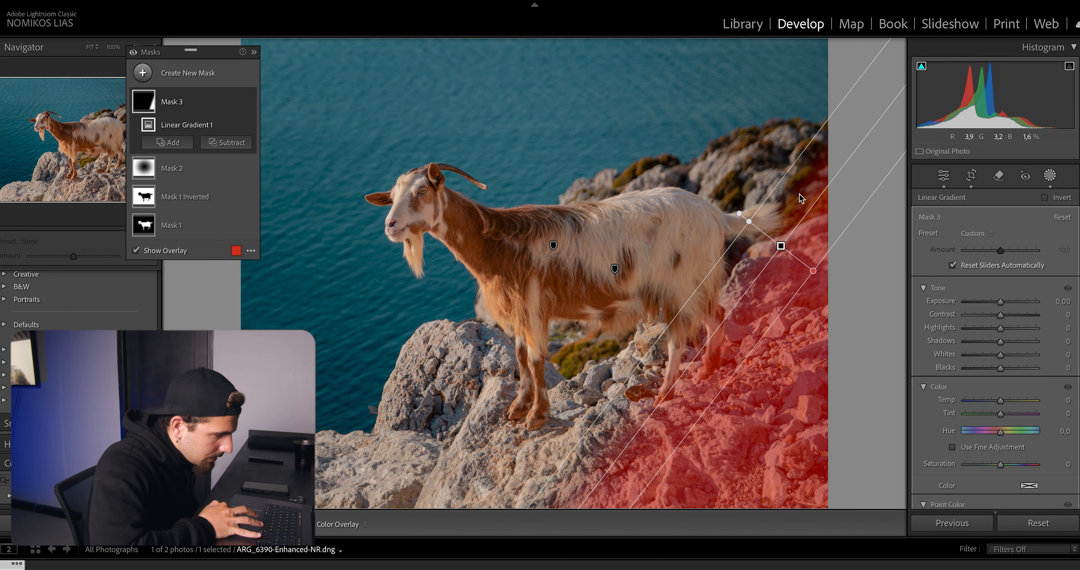
{"action": "left_click_drag", "start_coordinate": [781, 247], "coordinate": [831, 251]}
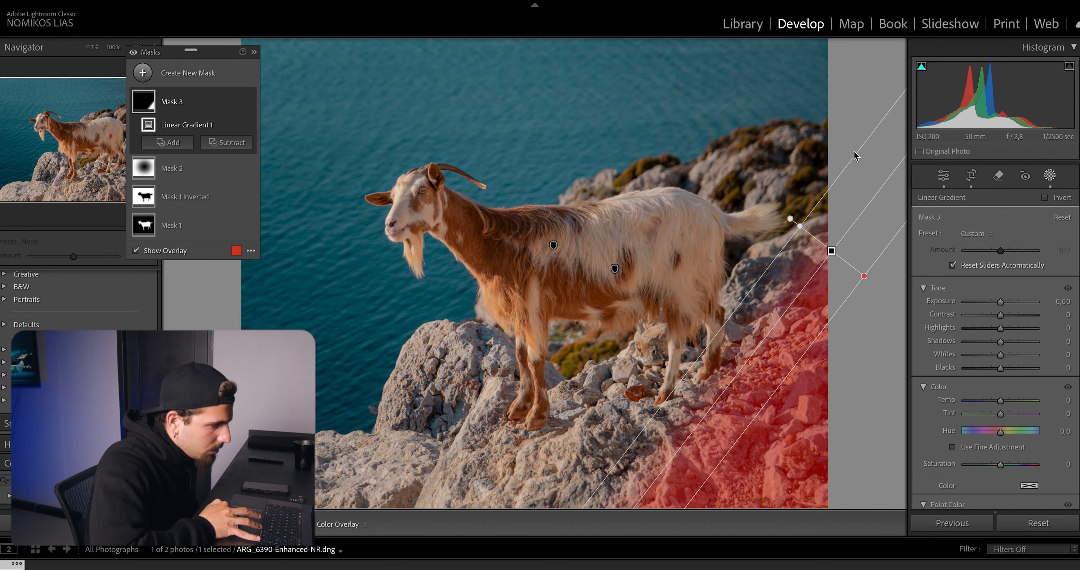
{"action": "mouse_move", "coordinate": [790, 219]}
{"action": "left_mouse_down"}
{"action": "mouse_move", "coordinate": [761, 229]}
{"action": "mouse_move", "coordinate": [793, 245]}
{"action": "mouse_move", "coordinate": [780, 235]}
{"action": "left_mouse_up"}
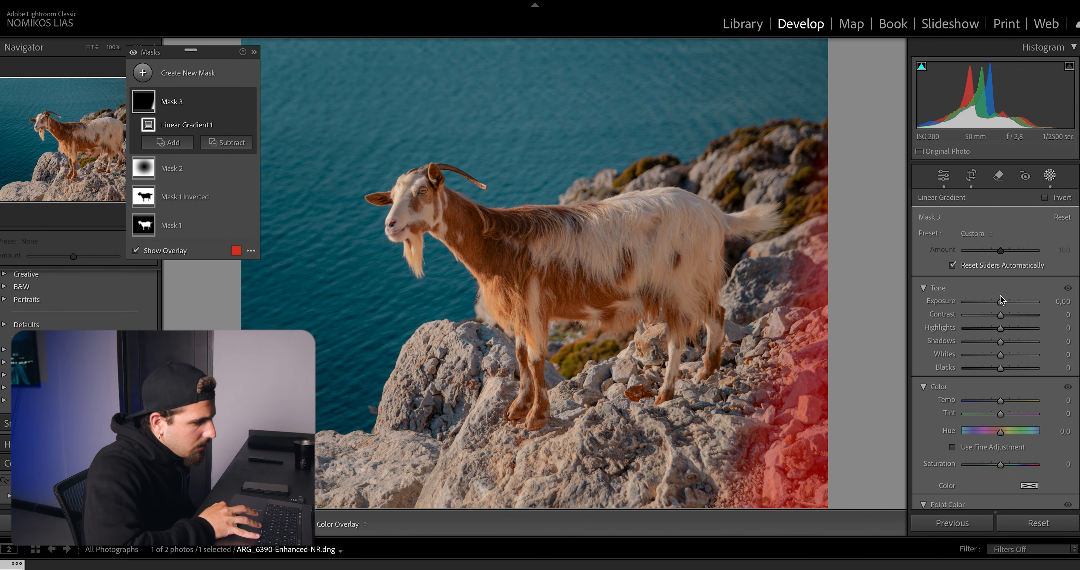
Set the rock linear gradient's Exposure to −0.18 and Blacks to 19
{"action": "left_click_drag", "start_coordinate": [1001, 303], "coordinate": [1000, 308]}
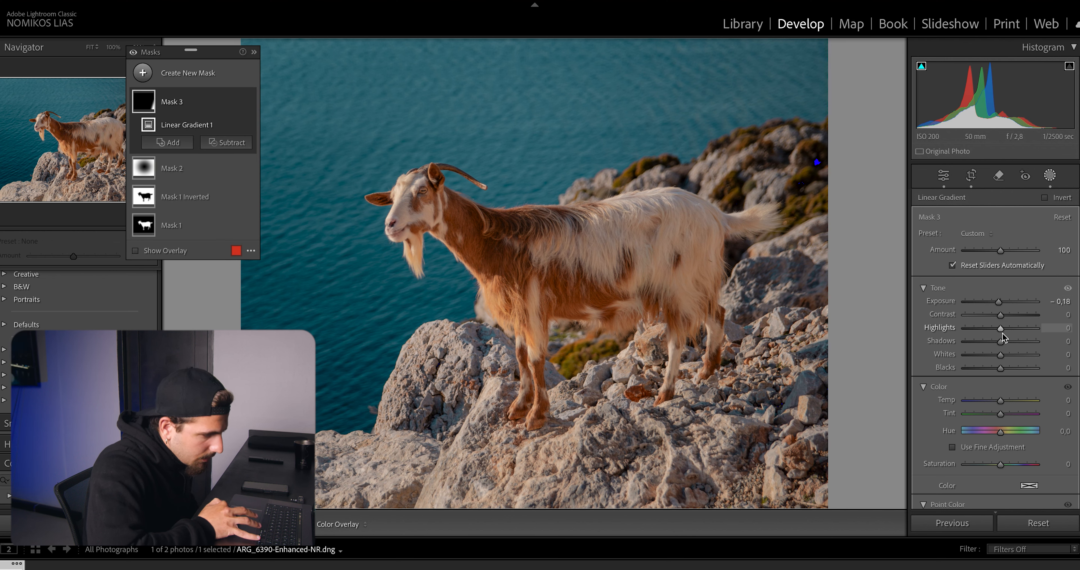
{"action": "left_click", "coordinate": [1001, 372]}
{"action": "left_click_drag", "start_coordinate": [1002, 372], "coordinate": [1007, 369]}
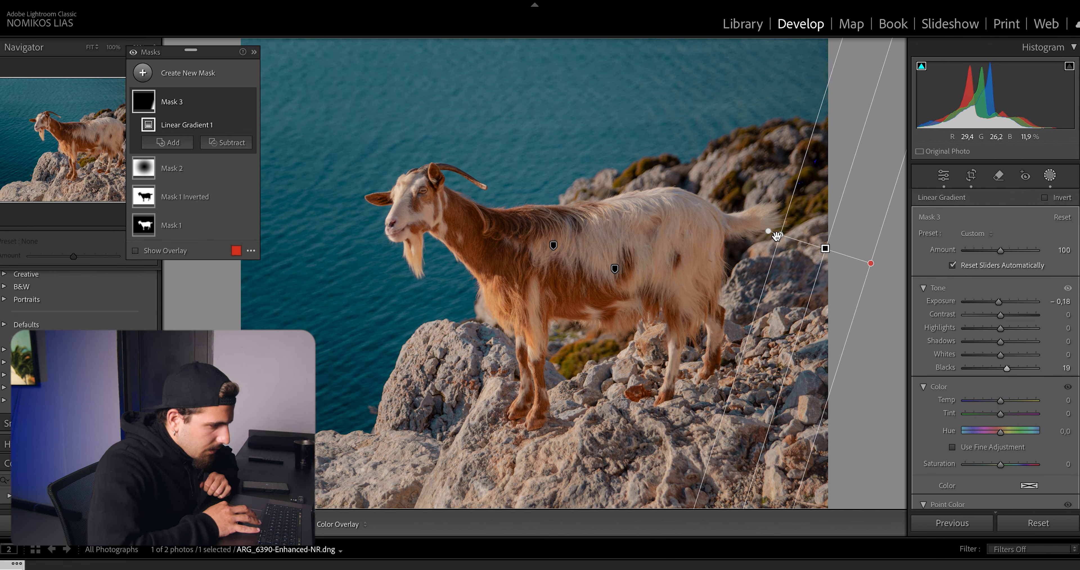
Darken the linear gradient to Exposure −1.43, widen its transition and move it over the rocks beside the goat's hind legs
{"action": "left_click_drag", "start_coordinate": [780, 237], "coordinate": [751, 262]}
{"action": "left_click_drag", "start_coordinate": [996, 306], "coordinate": [990, 303]}
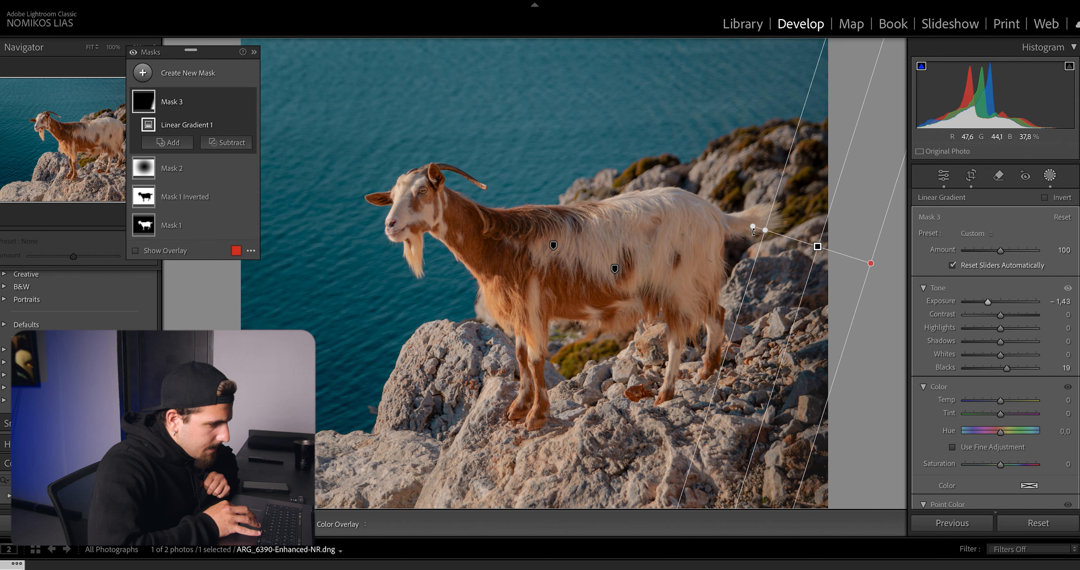
{"action": "mouse_move", "coordinate": [754, 225]}
{"action": "left_mouse_down"}
{"action": "mouse_move", "coordinate": [723, 225]}
{"action": "mouse_move", "coordinate": [750, 223]}
{"action": "left_mouse_up"}
{"action": "left_click_drag", "start_coordinate": [817, 248], "coordinate": [748, 356]}
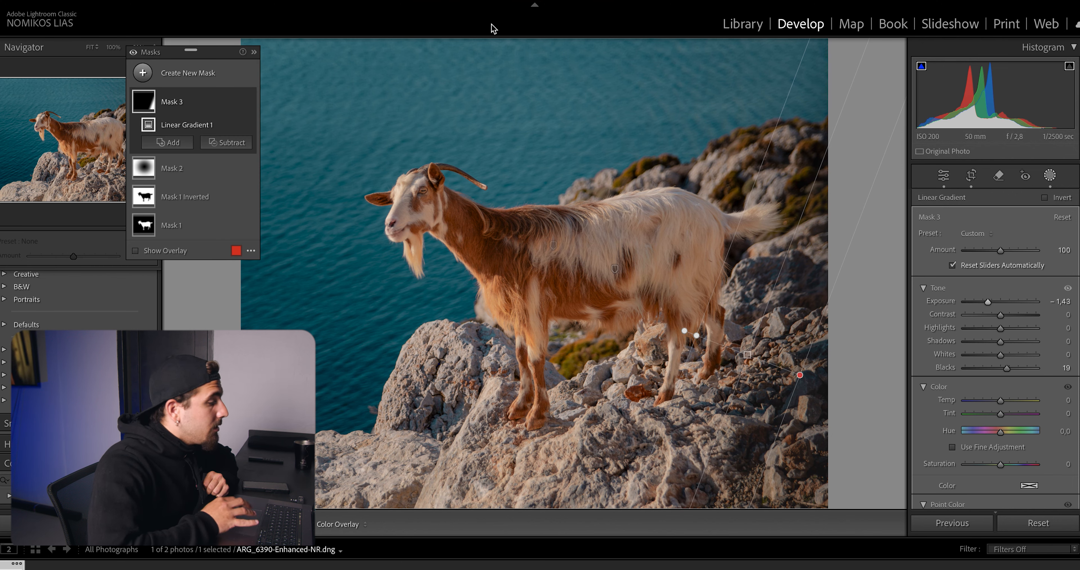
Add a large radial gradient mask over the water in the photo's upper-left corner, rotated diagonally down to the goat's head
{"action": "left_click", "coordinate": [142, 73]}
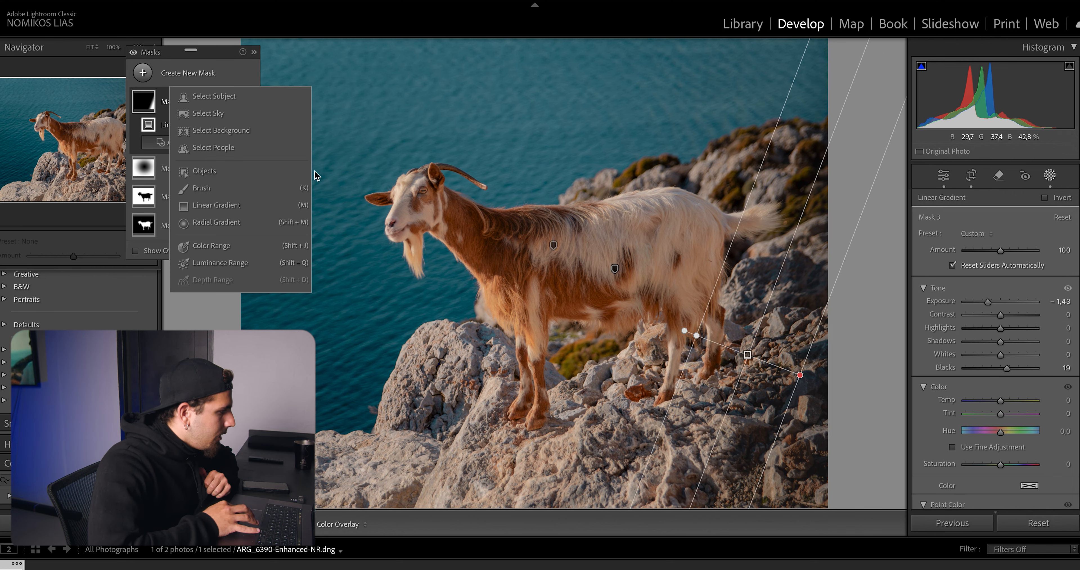
{"action": "left_click", "coordinate": [237, 224]}
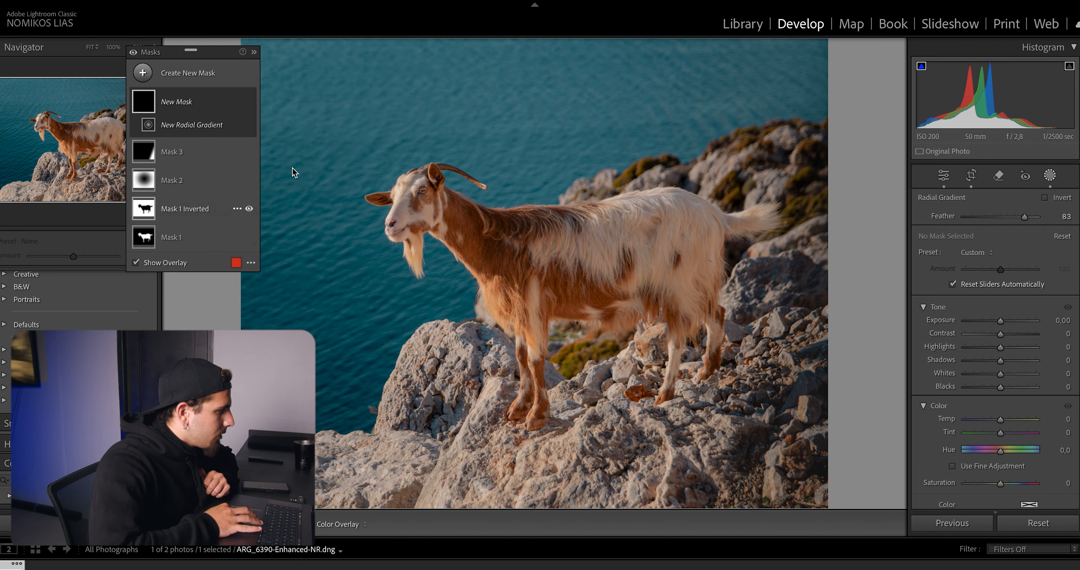
{"action": "mouse_move", "coordinate": [276, 70]}
{"action": "left_mouse_down"}
{"action": "mouse_move", "coordinate": [417, 119]}
{"action": "mouse_move", "coordinate": [430, 159]}
{"action": "mouse_move", "coordinate": [539, 203]}
{"action": "left_mouse_up"}
{"action": "left_click_drag", "start_coordinate": [304, 74], "coordinate": [257, 108]}
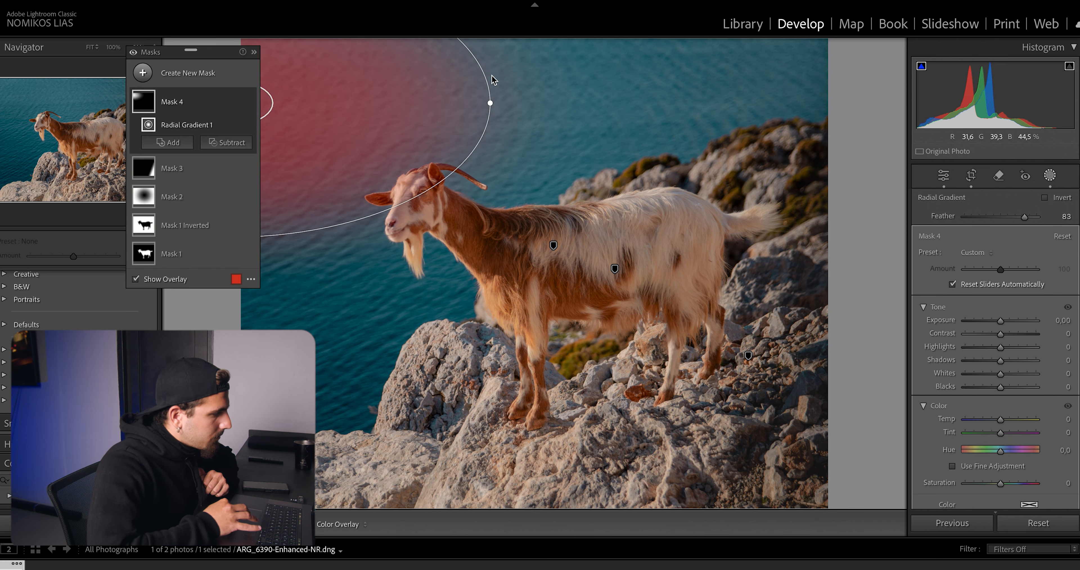
{"action": "left_click_drag", "start_coordinate": [497, 105], "coordinate": [524, 264]}
{"action": "left_click_drag", "start_coordinate": [288, 136], "coordinate": [261, 122]}
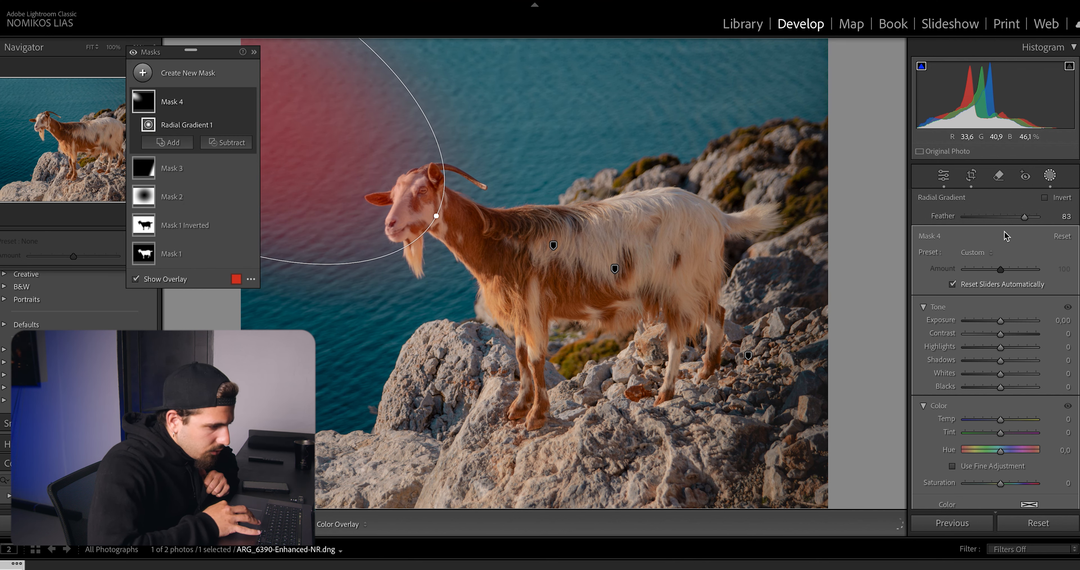
Adjust the water radial gradient to Exposure 0.67, Temp 14 and Dehaze −15
{"action": "left_click_drag", "start_coordinate": [1002, 321], "coordinate": [1008, 323]}
{"action": "left_click_drag", "start_coordinate": [1002, 422], "coordinate": [1008, 424]}
{"action": "scroll", "coordinate": [965, 403], "scroll_direction": "down", "scroll_amount": 5}
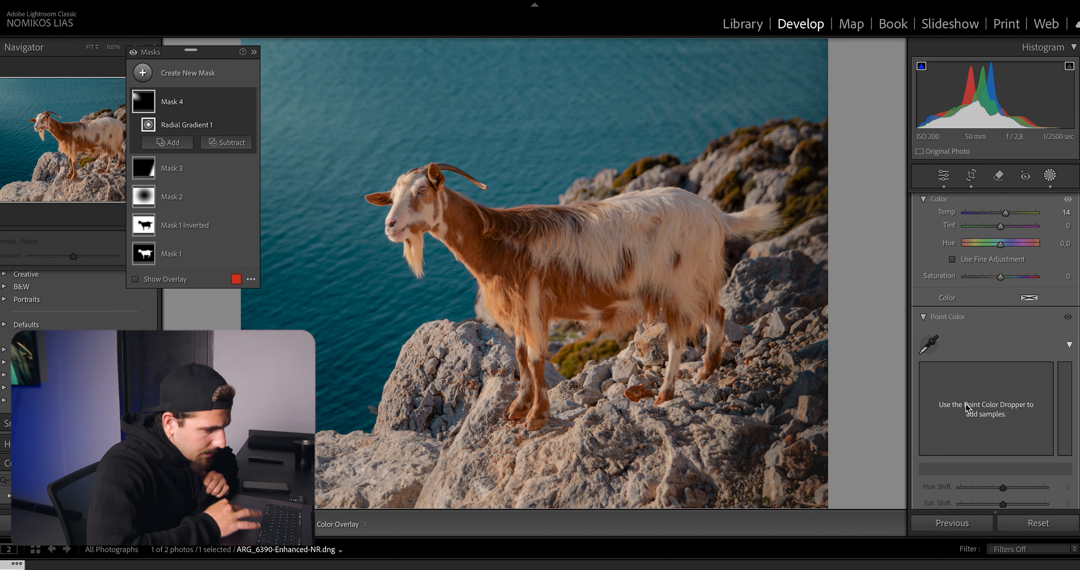
{"action": "scroll", "coordinate": [966, 409], "scroll_direction": "down", "scroll_amount": 5}
{"action": "scroll", "coordinate": [966, 404], "scroll_direction": "down", "scroll_amount": 5}
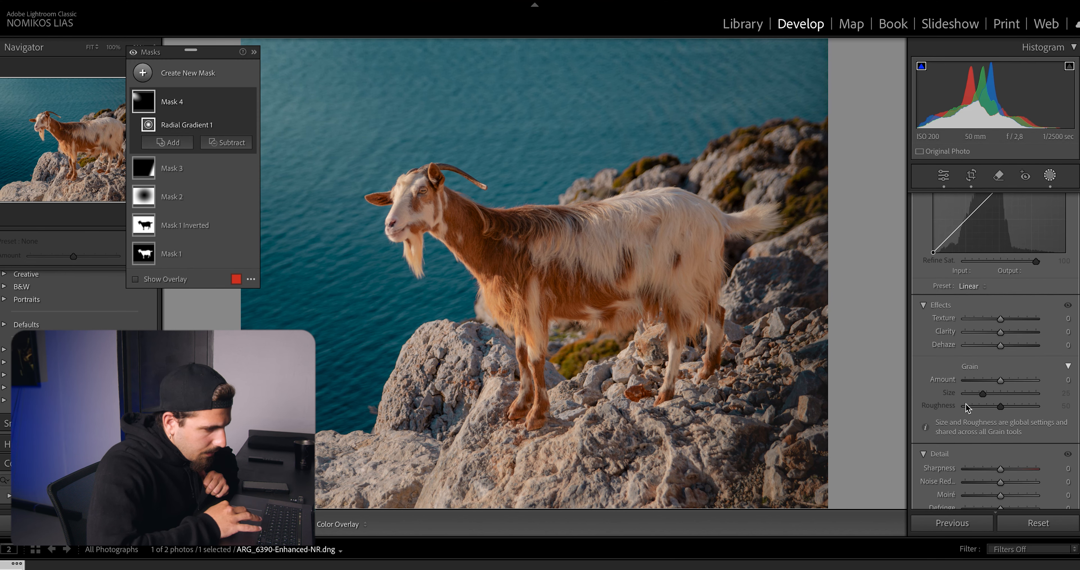
{"action": "left_click_drag", "start_coordinate": [1001, 330], "coordinate": [1002, 330]}
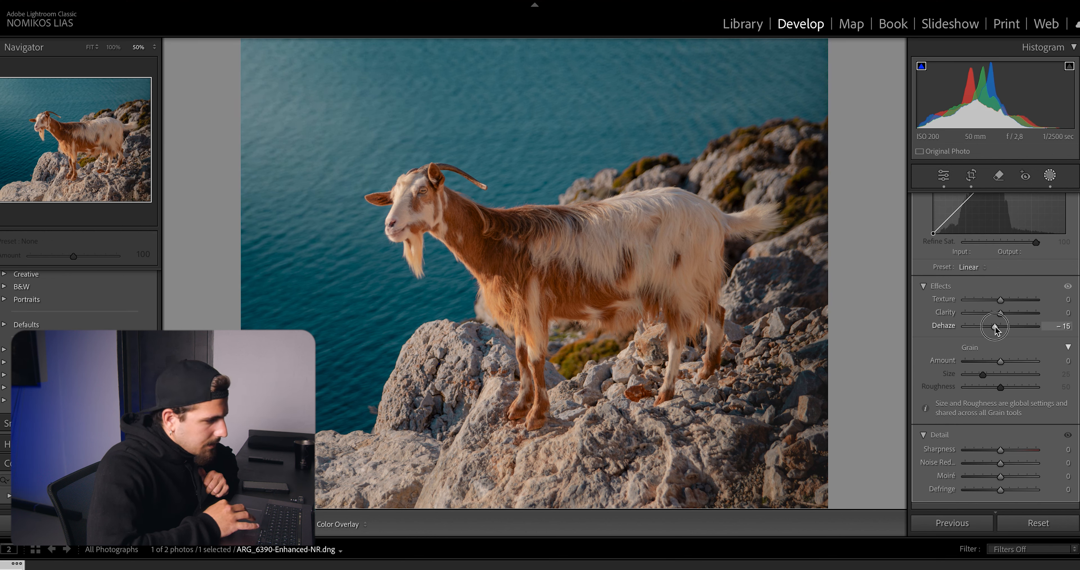
{"action": "left_click_drag", "start_coordinate": [995, 330], "coordinate": [996, 330]}
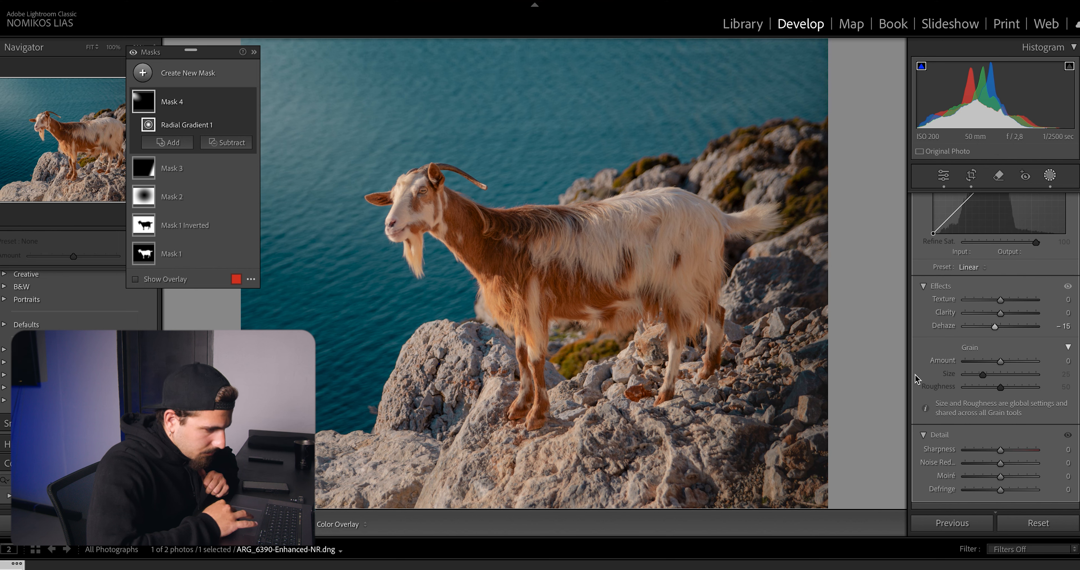
Refine the water radial gradient to Exposure 0.79 and Temp 19
{"action": "scroll", "coordinate": [917, 411], "scroll_direction": "down", "scroll_amount": 6}
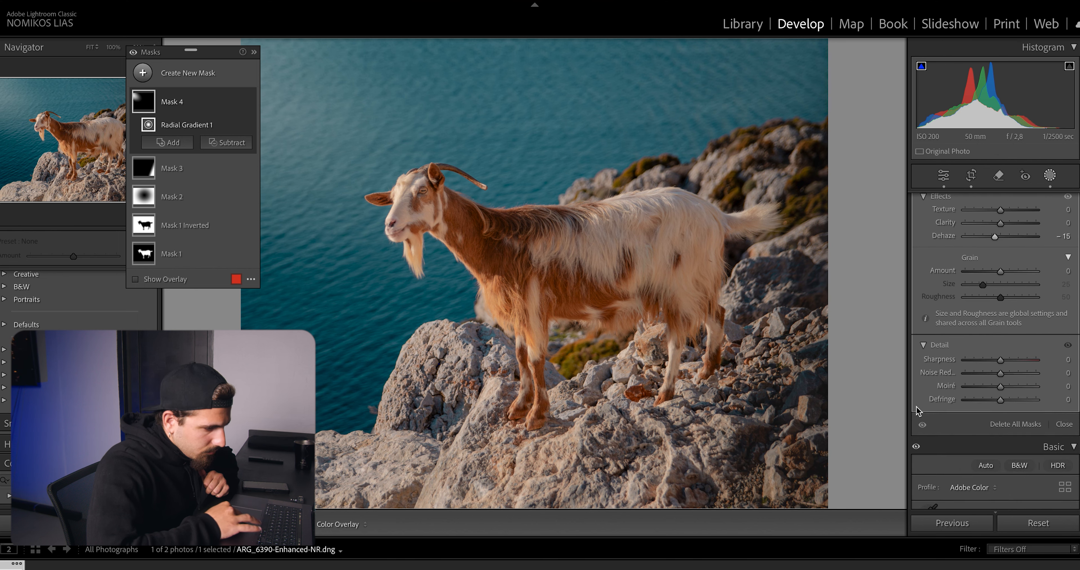
{"action": "scroll", "coordinate": [917, 409], "scroll_direction": "up", "scroll_amount": 8}
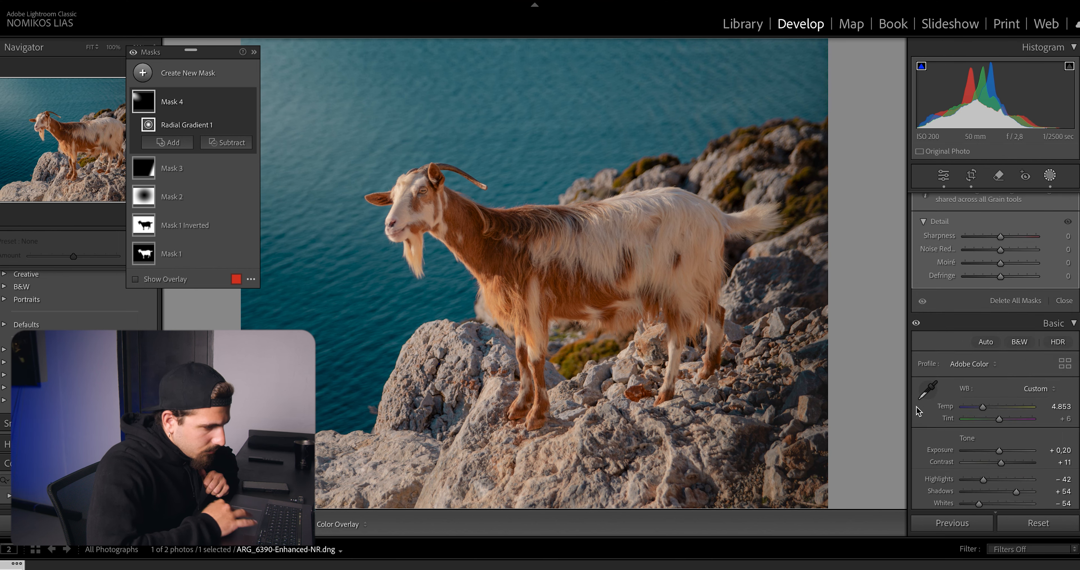
{"action": "scroll", "coordinate": [917, 407], "scroll_direction": "up", "scroll_amount": 6}
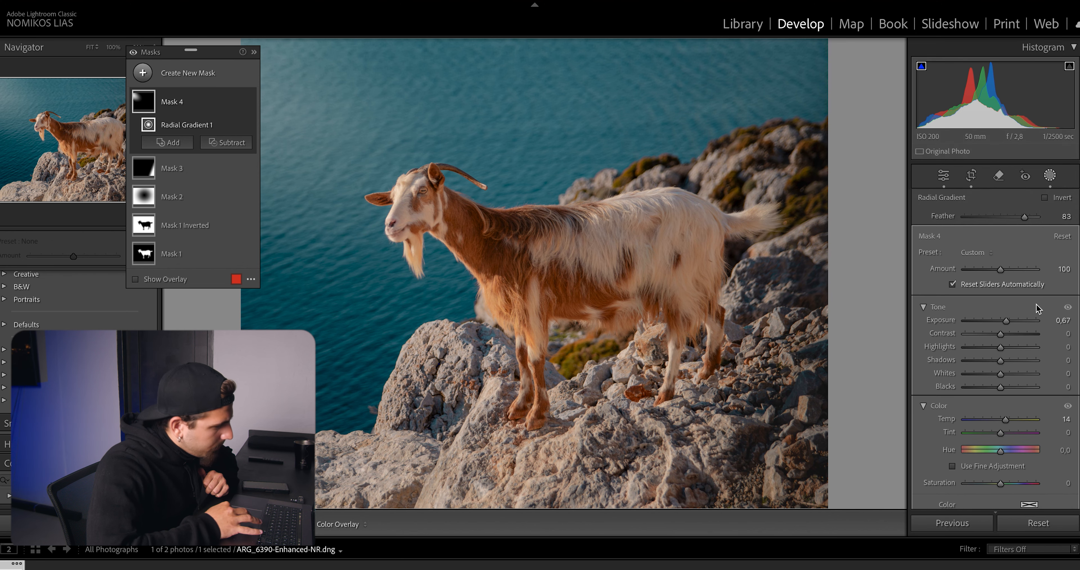
{"action": "left_click_drag", "start_coordinate": [1009, 323], "coordinate": [1017, 323]}
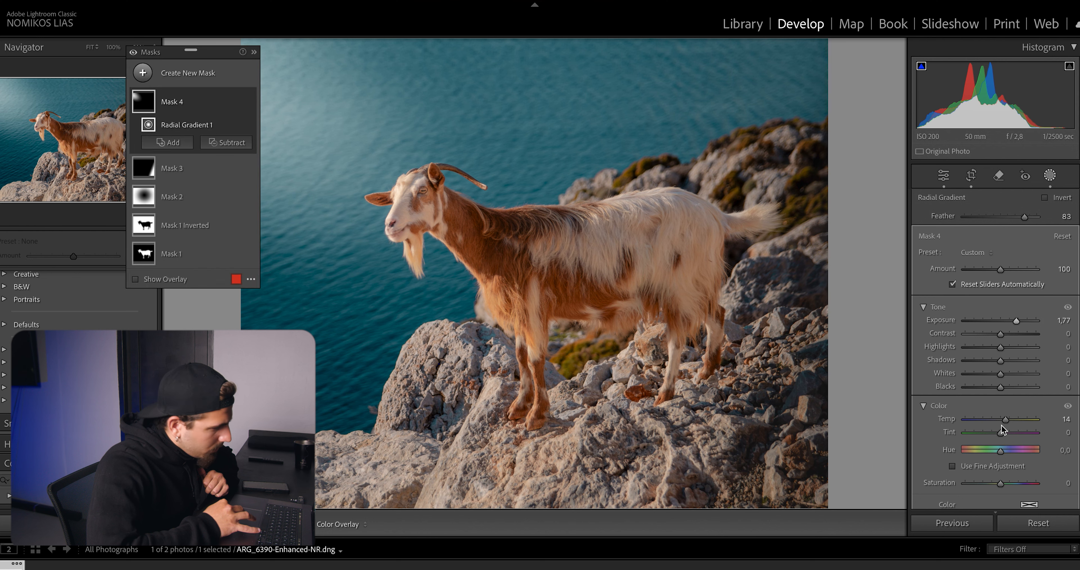
{"action": "left_click_drag", "start_coordinate": [1007, 421], "coordinate": [1009, 419]}
{"action": "left_click_drag", "start_coordinate": [1016, 323], "coordinate": [1008, 325]}
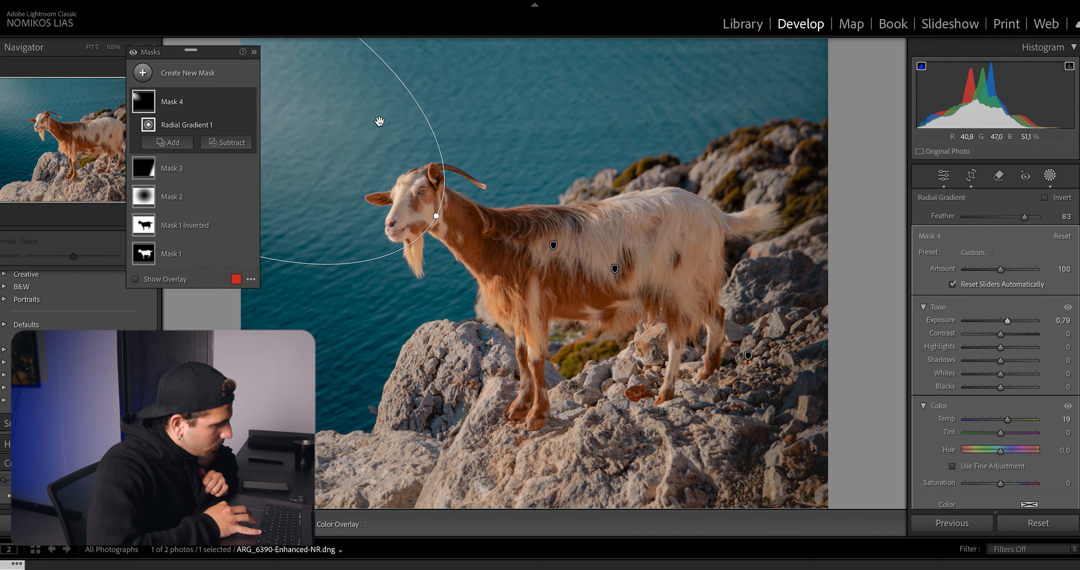
Enlarge the water radial gradient, shift it towards the photo's upper-left corner and warm its Temp to 55
{"action": "left_click_drag", "start_coordinate": [437, 214], "coordinate": [548, 275]}
{"action": "left_click_drag", "start_coordinate": [264, 117], "coordinate": [150, 51]}
{"action": "left_click_drag", "start_coordinate": [1013, 422], "coordinate": [1026, 424]}
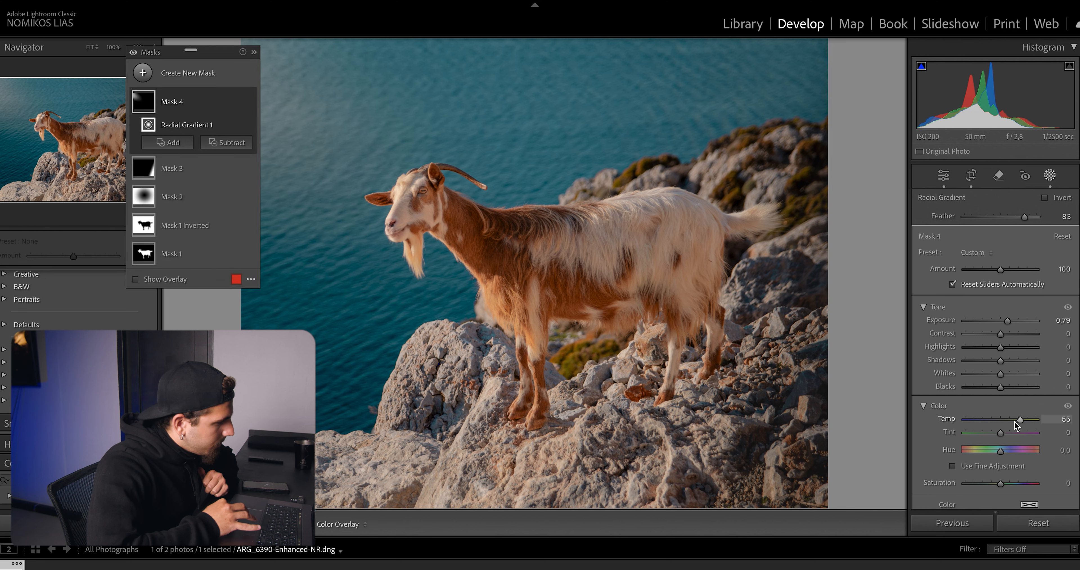
Reshape the water radial gradient into a taller ellipse along the photo's left side, with its edge crossing the goat's head
{"action": "left_click_drag", "start_coordinate": [382, 236], "coordinate": [517, 256]}
{"action": "left_click_drag", "start_coordinate": [333, 139], "coordinate": [319, 394]}
{"action": "left_click_drag", "start_coordinate": [487, 140], "coordinate": [155, 137]}
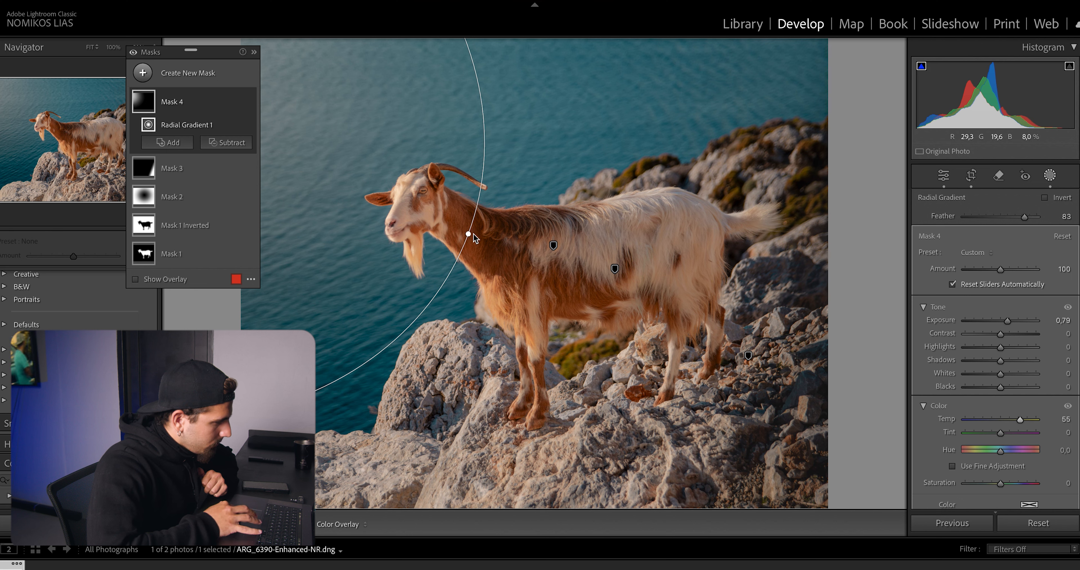
{"action": "left_click_drag", "start_coordinate": [416, 214], "coordinate": [347, 186]}
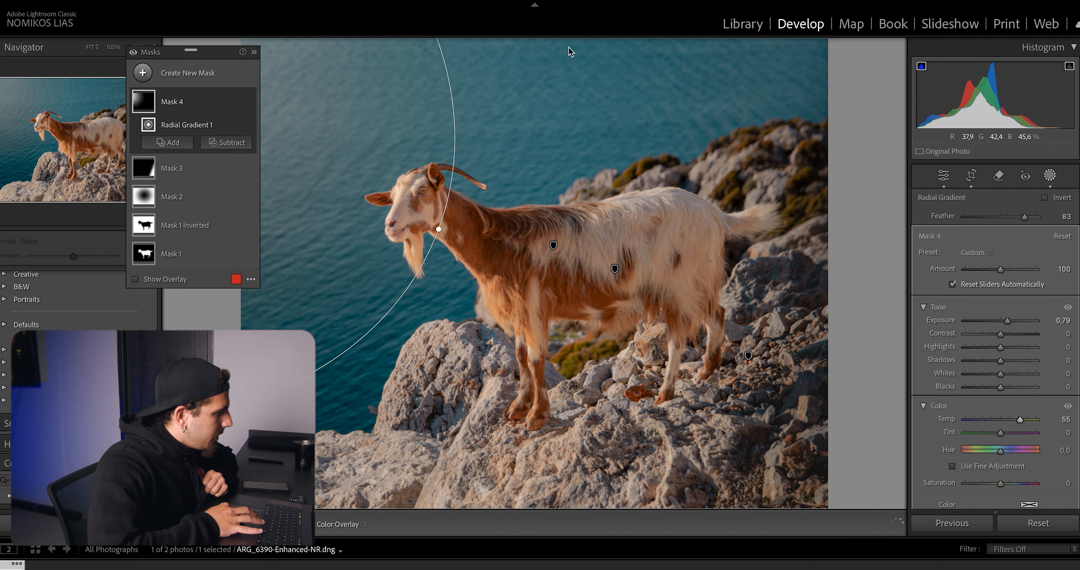
Add a large radial gradient mask centred on the goat's shoulder, spanning its head and body, and set its Exposure to 0.12
{"action": "left_click", "coordinate": [143, 72]}
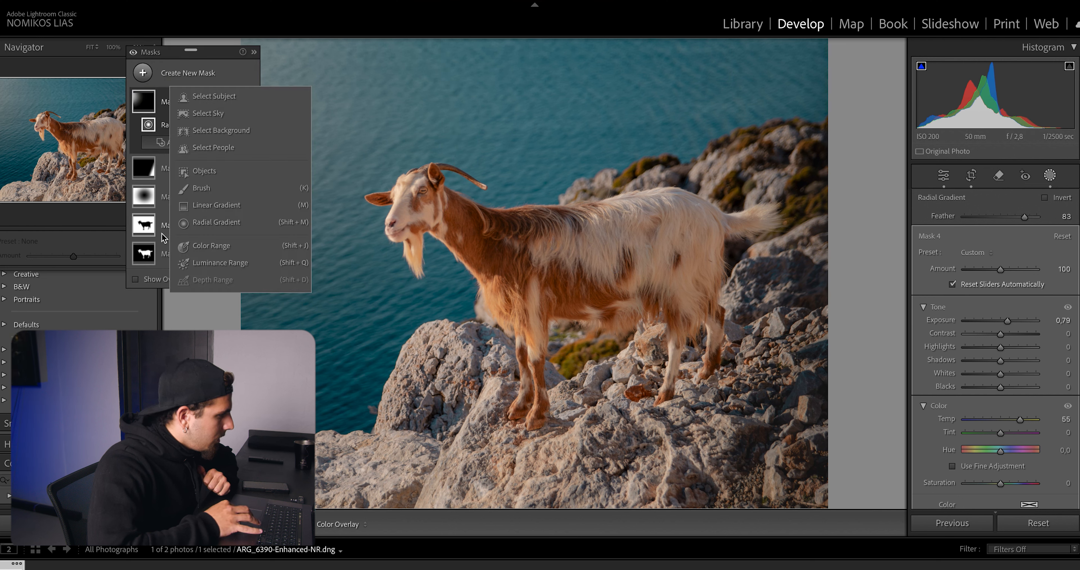
{"action": "left_click", "coordinate": [257, 229]}
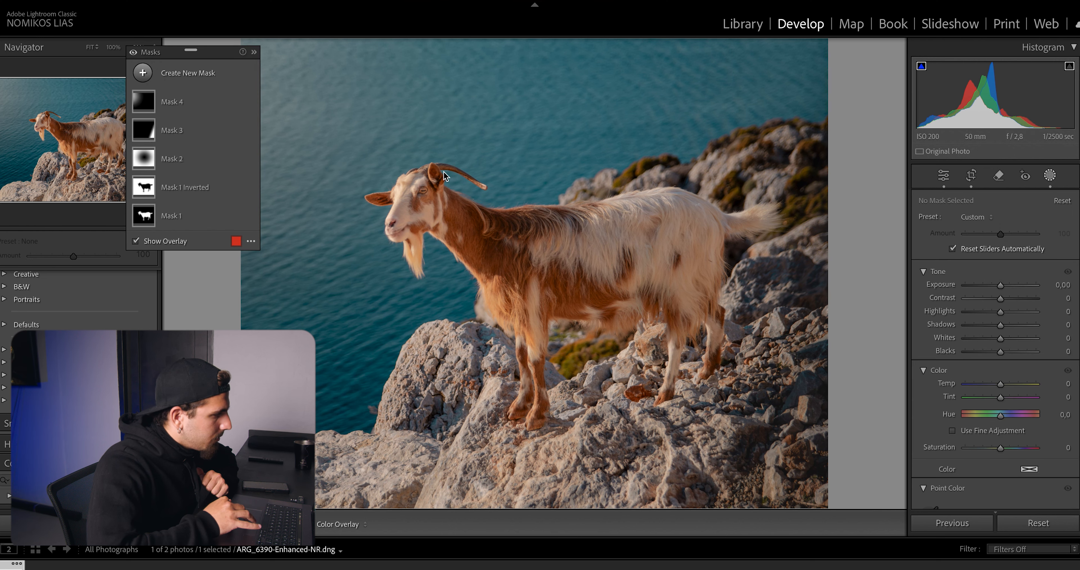
{"action": "left_click_drag", "start_coordinate": [359, 170], "coordinate": [612, 374]}
{"action": "left_click_drag", "start_coordinate": [360, 171], "coordinate": [497, 241]}
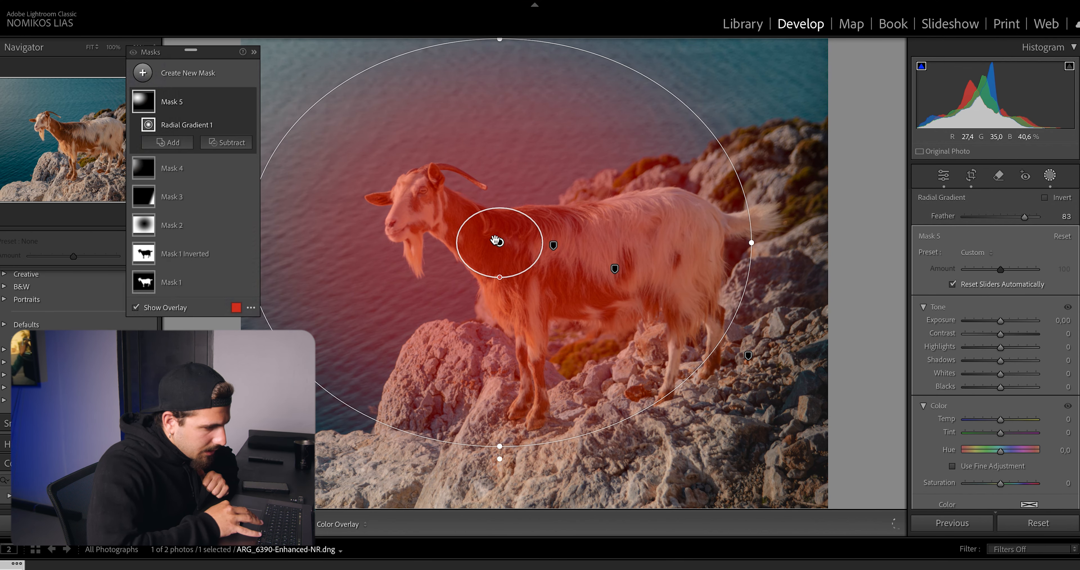
{"action": "left_click", "coordinate": [1003, 321]}
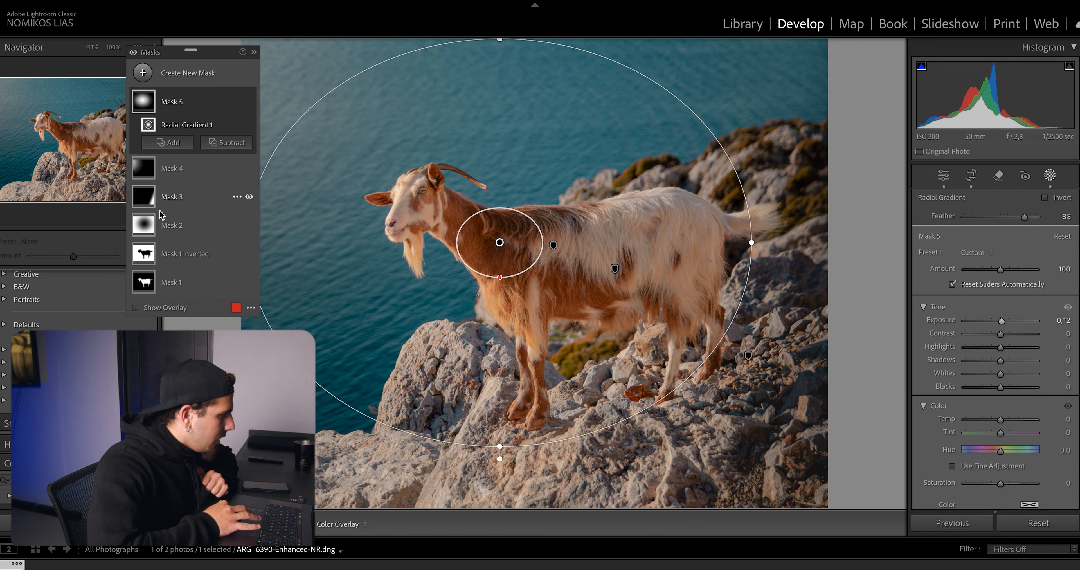
Fine-tune the Exposure of the inverted radial gradient around the goat and leave masking
{"action": "left_click", "coordinate": [170, 225]}
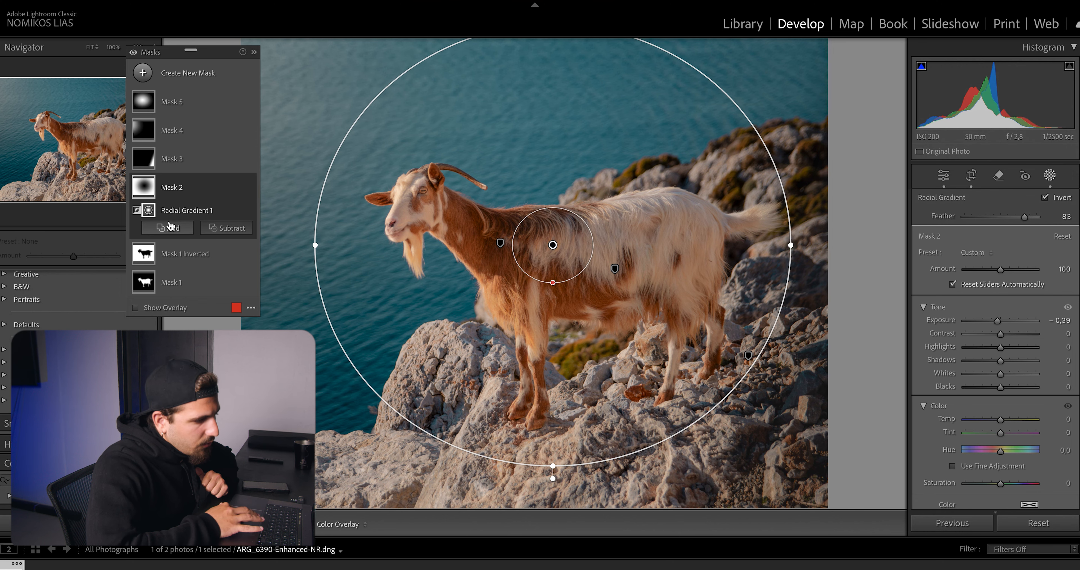
{"action": "left_click", "coordinate": [999, 321]}
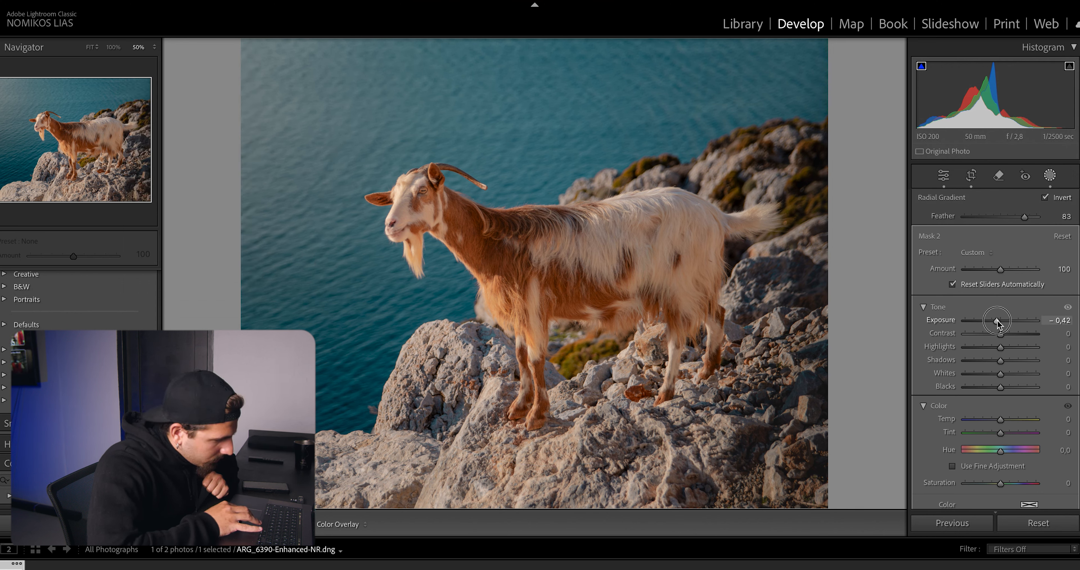
{"action": "left_click_drag", "start_coordinate": [997, 324], "coordinate": [1001, 324]}
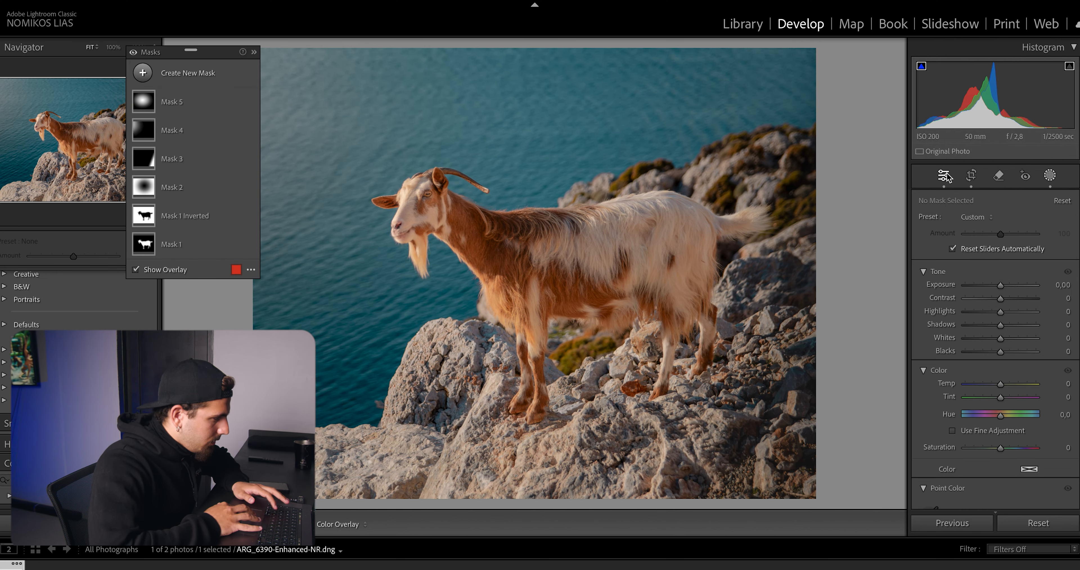
{"action": "left_click", "coordinate": [945, 177]}
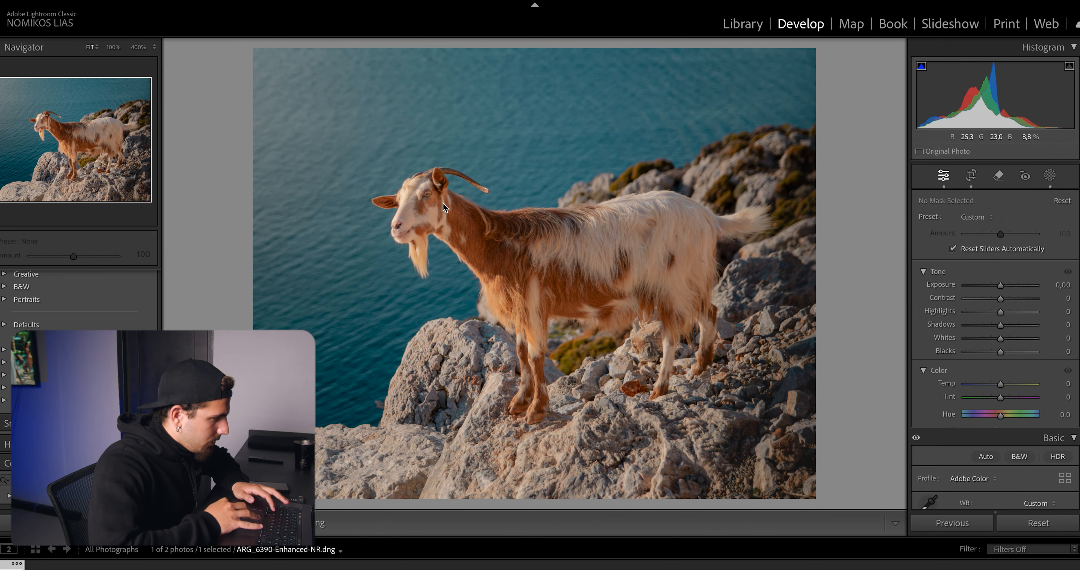
Create a brush mask with Size 3.3 and Feather 100, and paint it over the goat's eye
{"action": "left_click", "coordinate": [409, 193]}
{"action": "left_click_drag", "start_coordinate": [963, 277], "coordinate": [941, 393]}
{"action": "left_click_drag", "start_coordinate": [480, 252], "coordinate": [719, 313]}
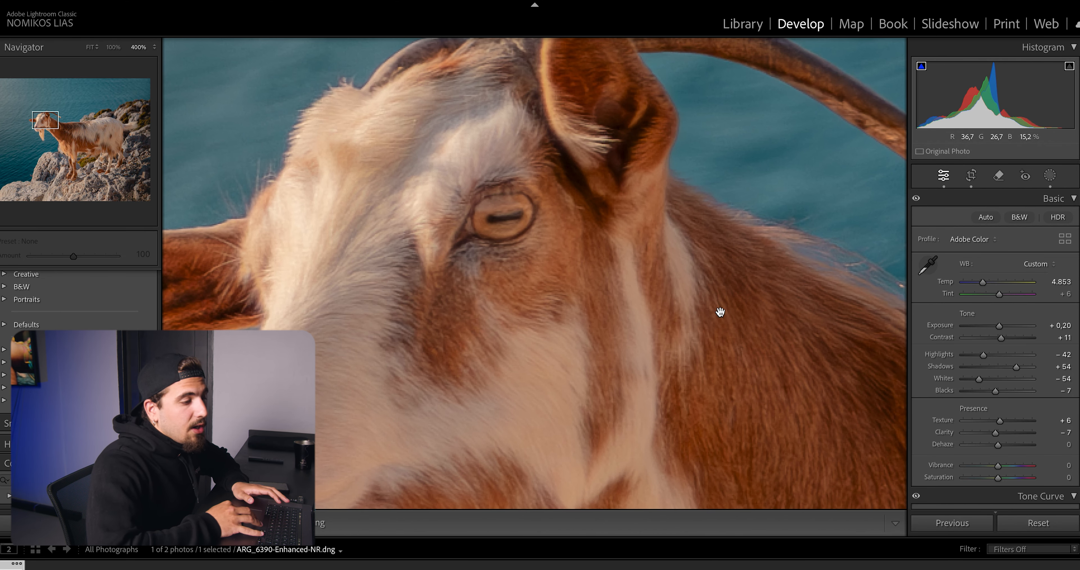
{"action": "left_click", "coordinate": [1049, 179]}
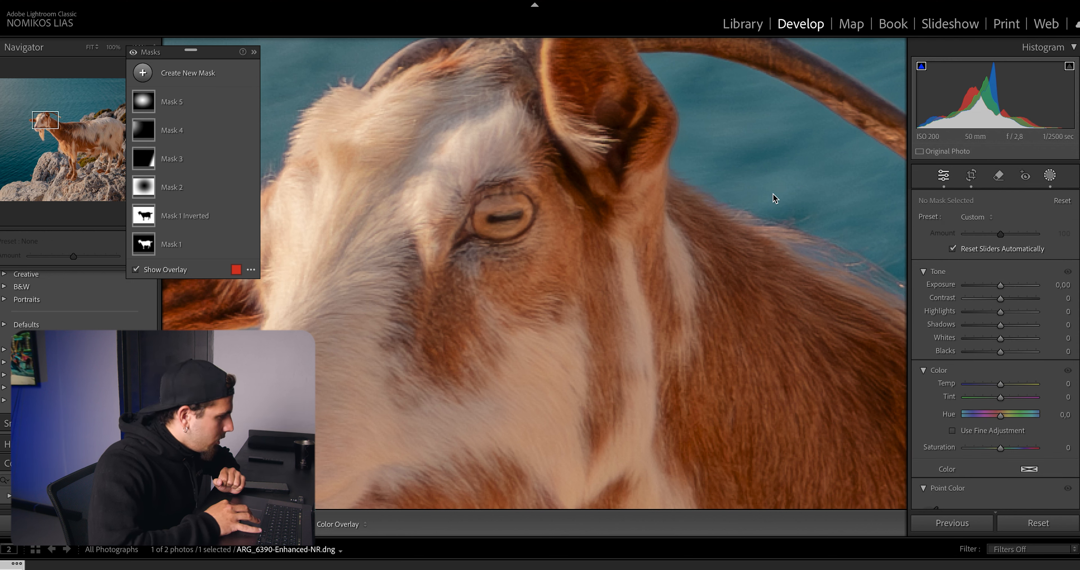
{"action": "left_click", "coordinate": [143, 72]}
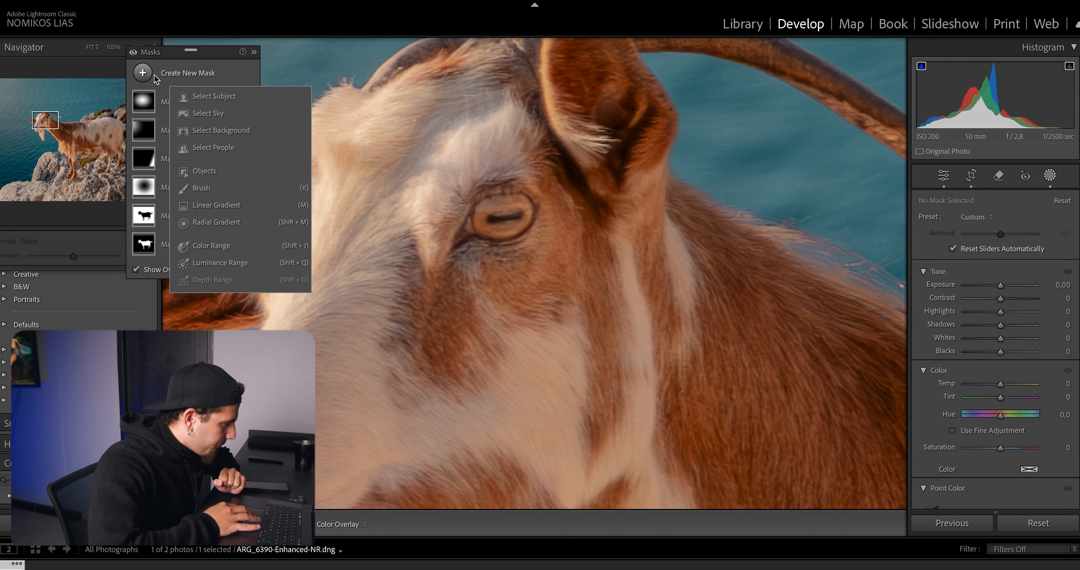
{"action": "left_click", "coordinate": [209, 189]}
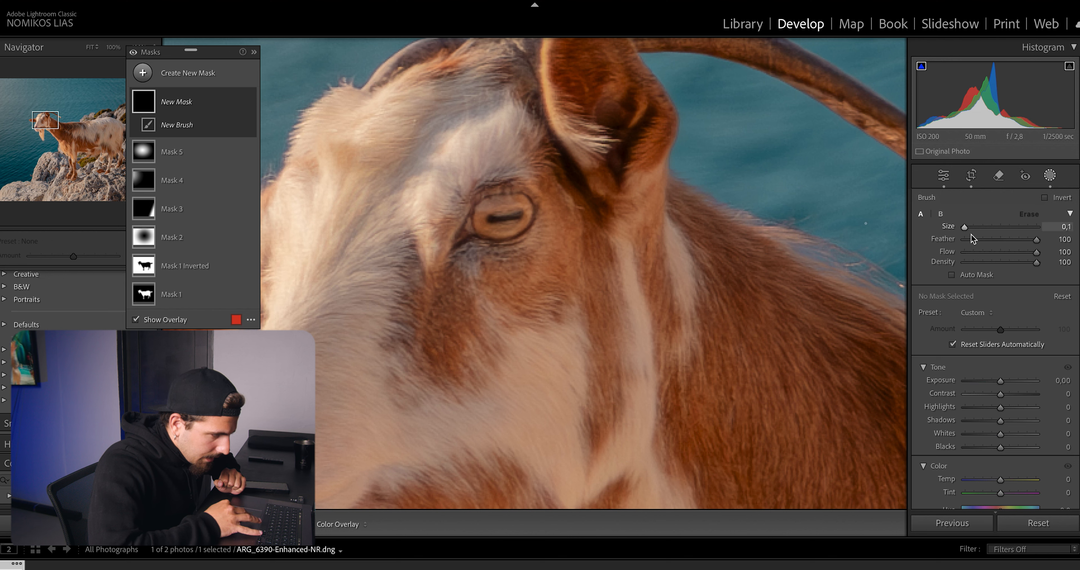
{"action": "left_click_drag", "start_coordinate": [969, 230], "coordinate": [971, 231]}
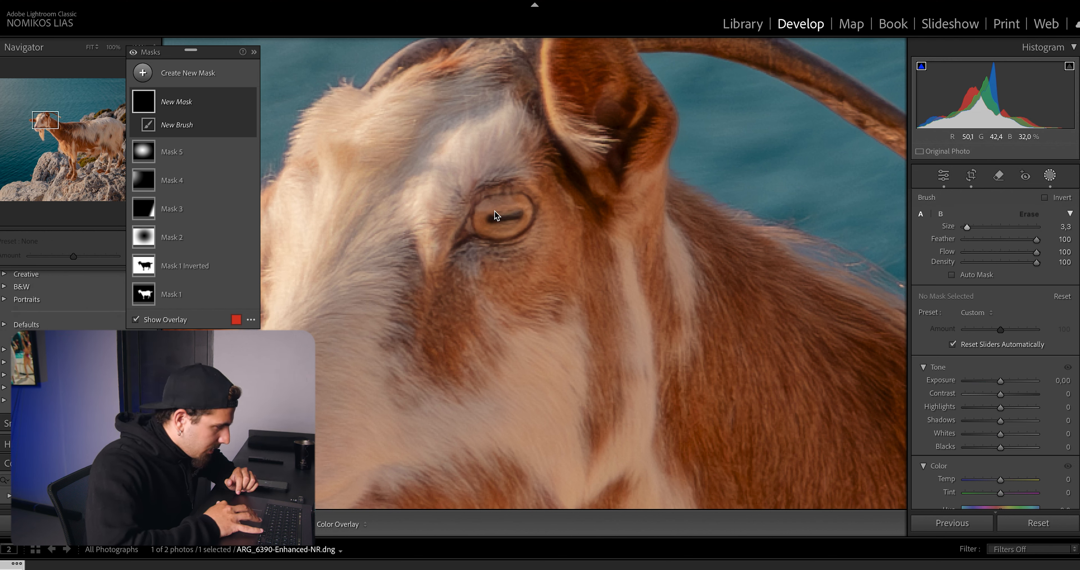
{"action": "mouse_move", "coordinate": [488, 224]}
{"action": "left_mouse_down"}
{"action": "mouse_move", "coordinate": [521, 210]}
{"action": "mouse_move", "coordinate": [499, 231]}
{"action": "mouse_move", "coordinate": [526, 215]}
{"action": "mouse_move", "coordinate": [487, 205]}
{"action": "left_mouse_up"}
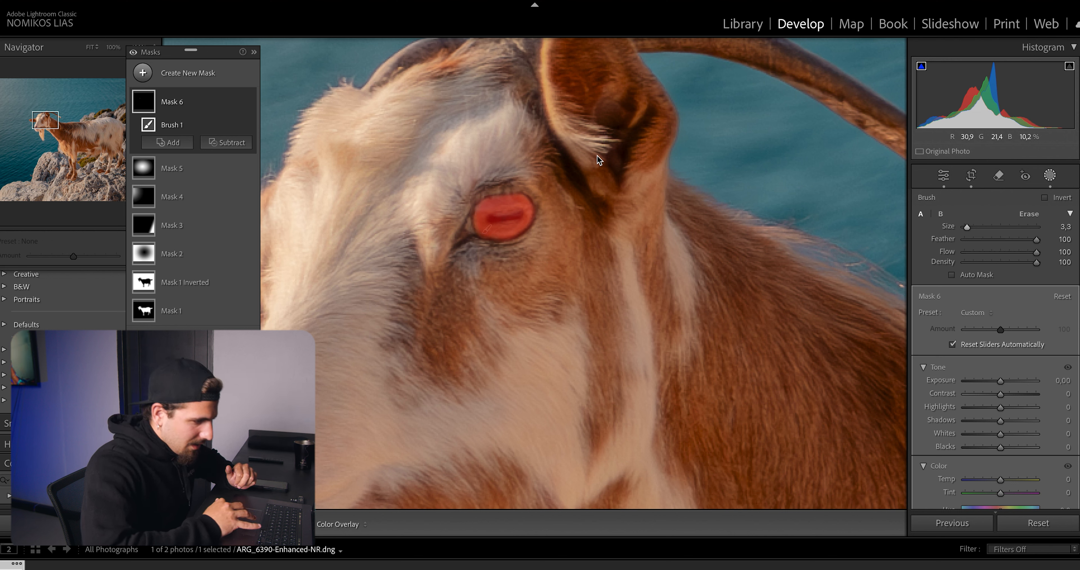
Brighten the eye brush mask with Exposure 0.12 and Highlights 18
{"action": "left_click", "coordinate": [1005, 382]}
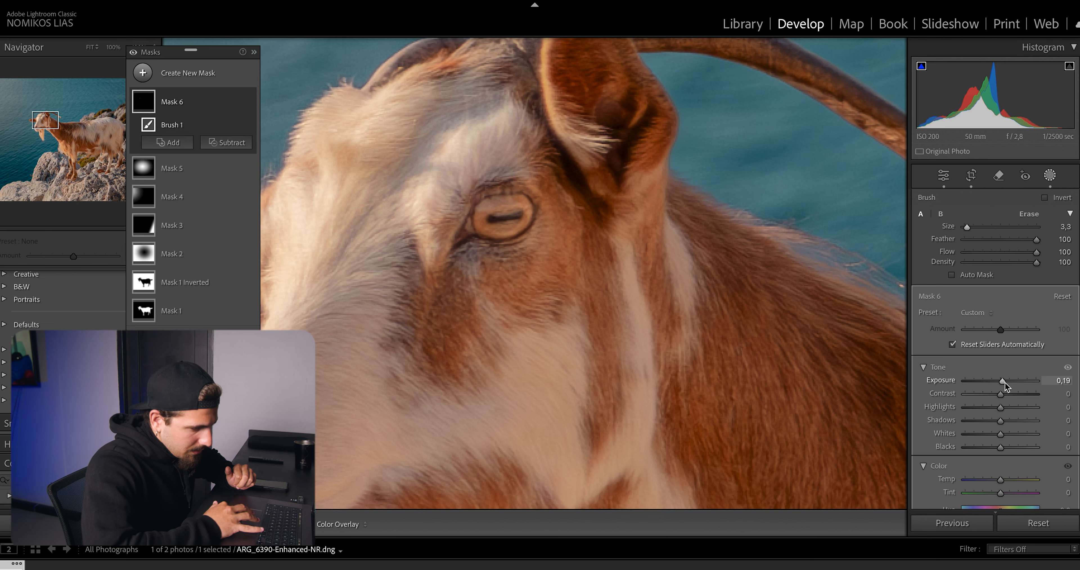
{"action": "left_click", "coordinate": [1003, 382]}
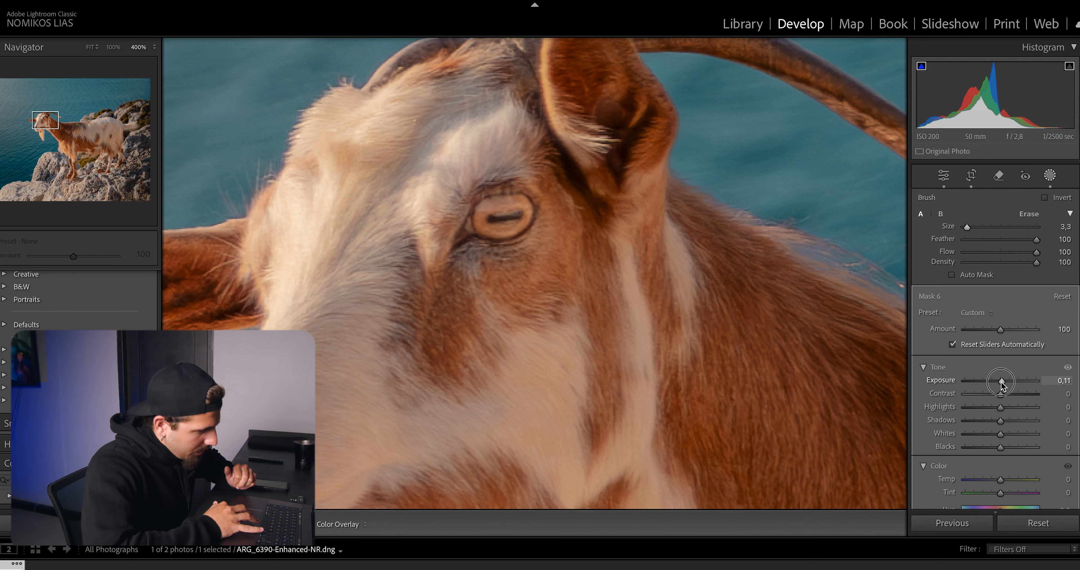
{"action": "left_click_drag", "start_coordinate": [1002, 383], "coordinate": [1002, 382]}
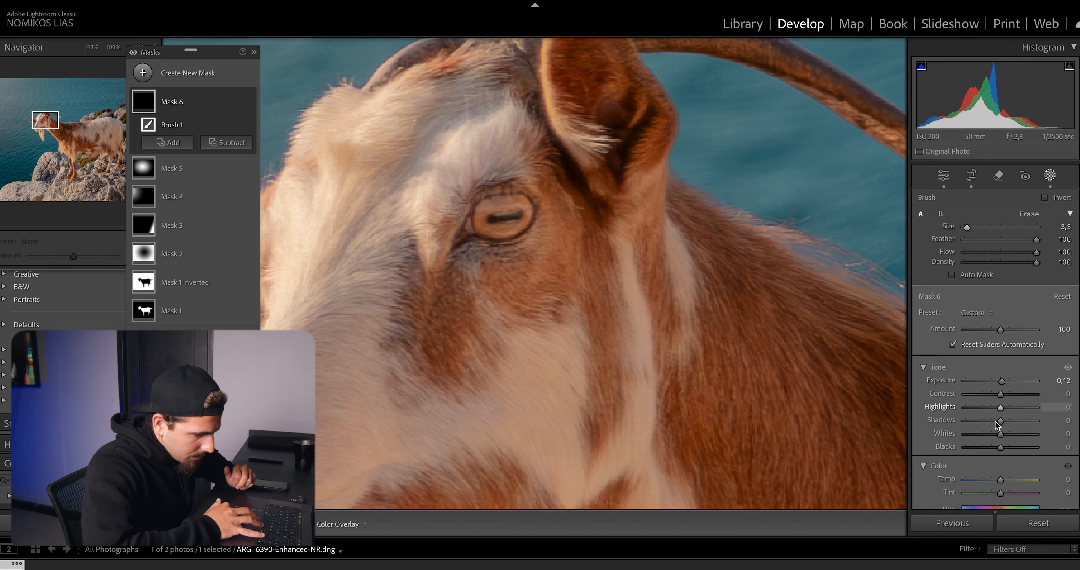
{"action": "left_click", "coordinate": [1001, 409]}
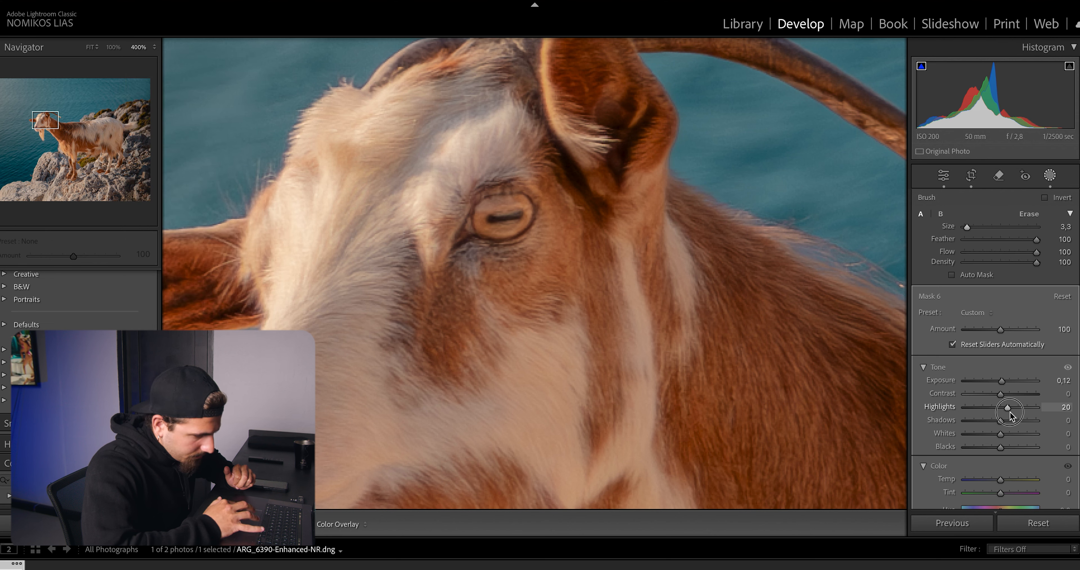
{"action": "left_click_drag", "start_coordinate": [1009, 415], "coordinate": [1010, 416]}
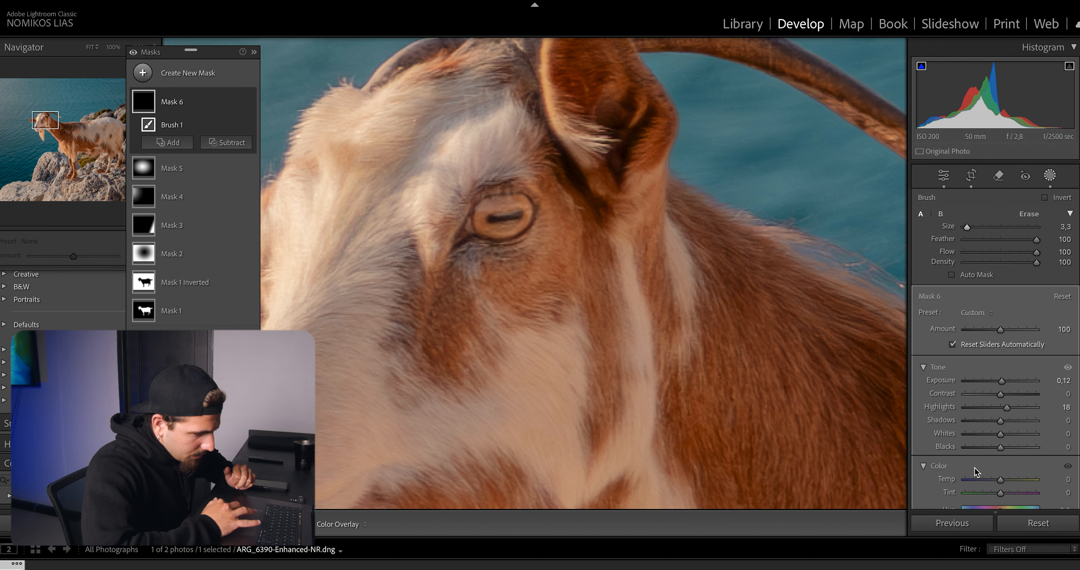
Set the eye brush mask's Clarity to 21 and return to the global edit controls
{"action": "scroll", "coordinate": [975, 472], "scroll_direction": "down", "scroll_amount": 3}
{"action": "left_click_drag", "start_coordinate": [1002, 362], "coordinate": [1004, 364]}
{"action": "scroll", "coordinate": [979, 459], "scroll_direction": "down", "scroll_amount": 6}
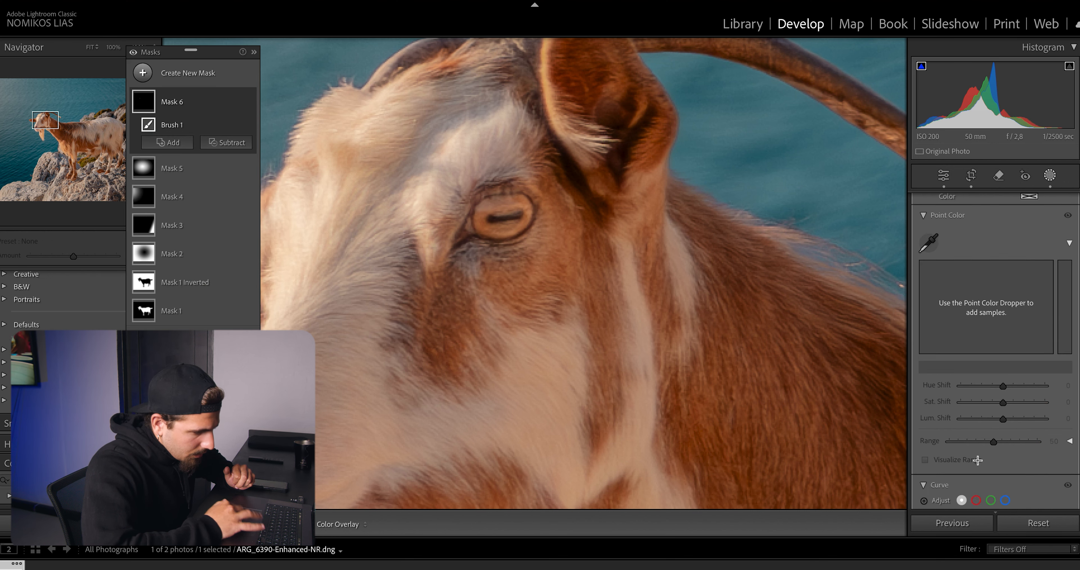
{"action": "scroll", "coordinate": [978, 459], "scroll_direction": "down", "scroll_amount": 8}
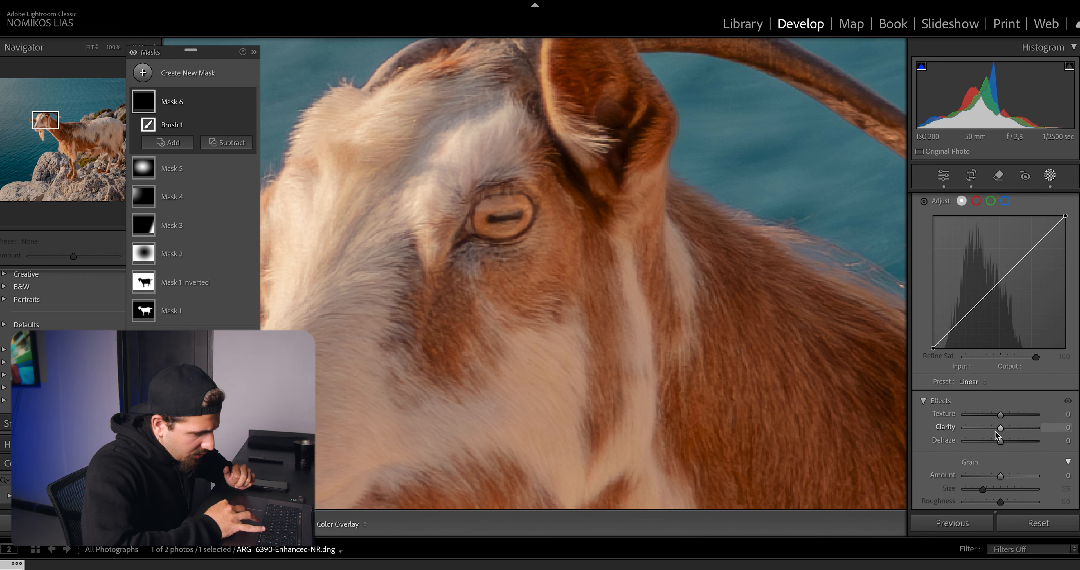
{"action": "left_click_drag", "start_coordinate": [1001, 430], "coordinate": [1008, 428]}
{"action": "key", "text": "z"}
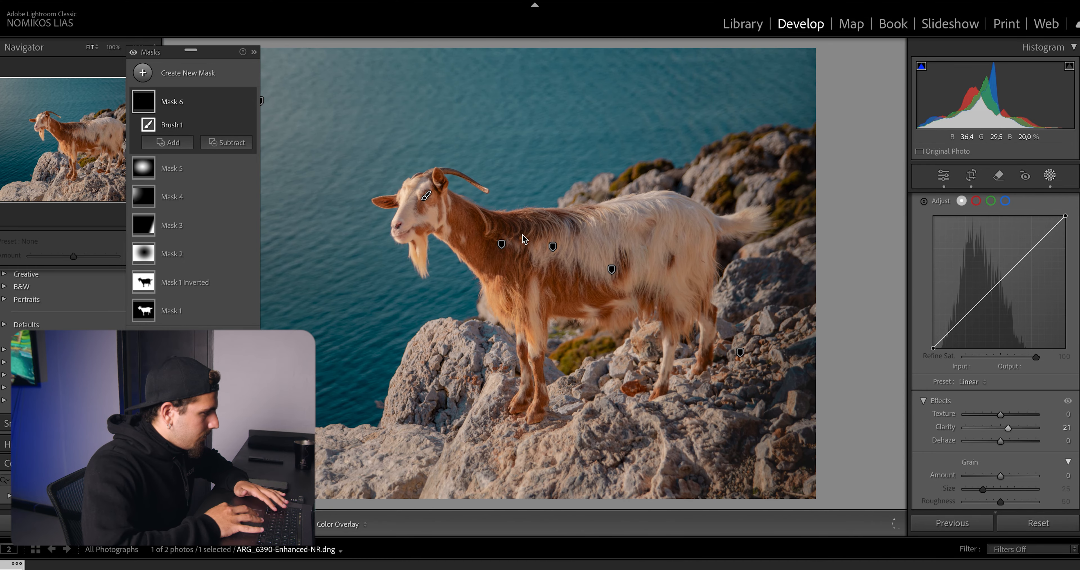
{"action": "left_click", "coordinate": [950, 176]}
Inspect the goat's head up close and compare the whole photo before and after the edit
{"action": "left_click", "coordinate": [426, 202]}
{"action": "left_click", "coordinate": [429, 203]}
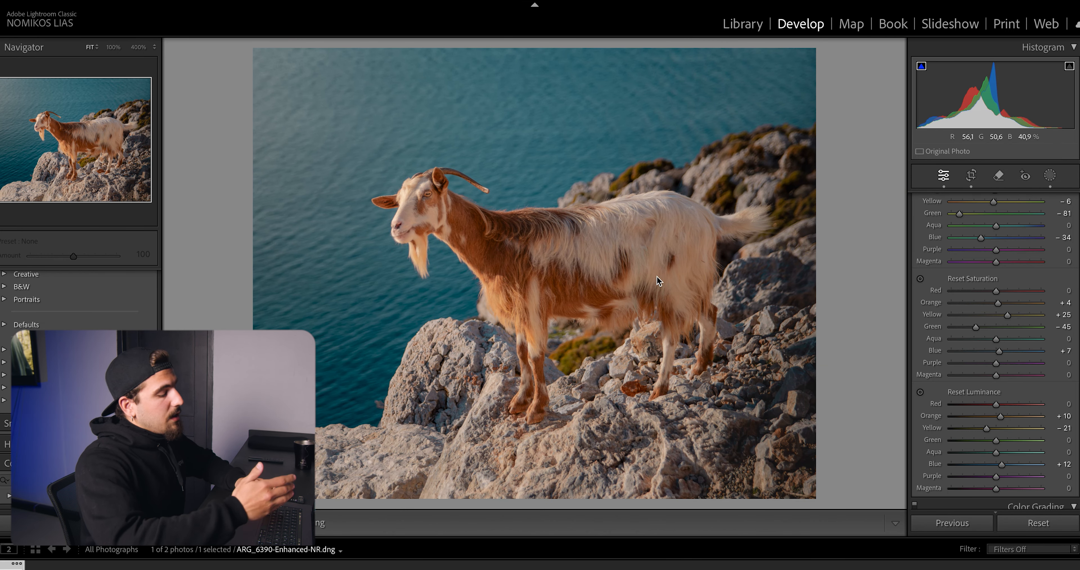
{"action": "key", "text": "backslash"}
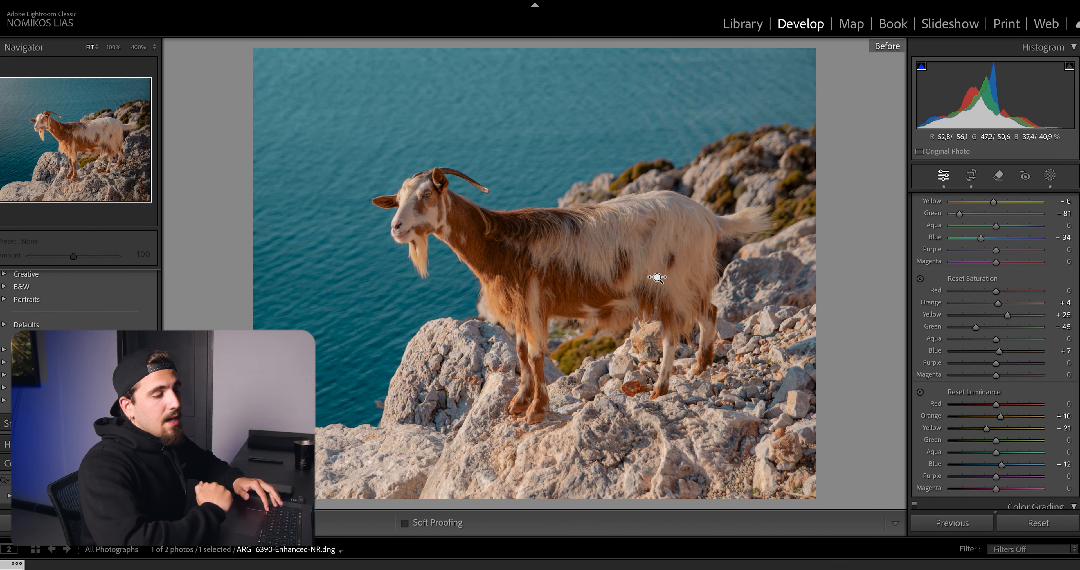
{"action": "key", "text": "backslash"}
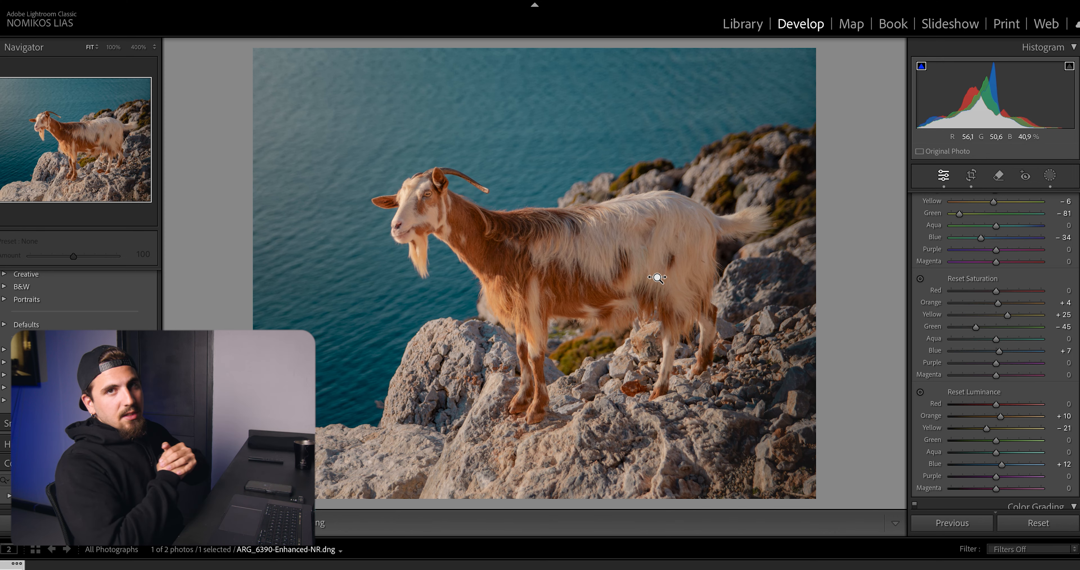